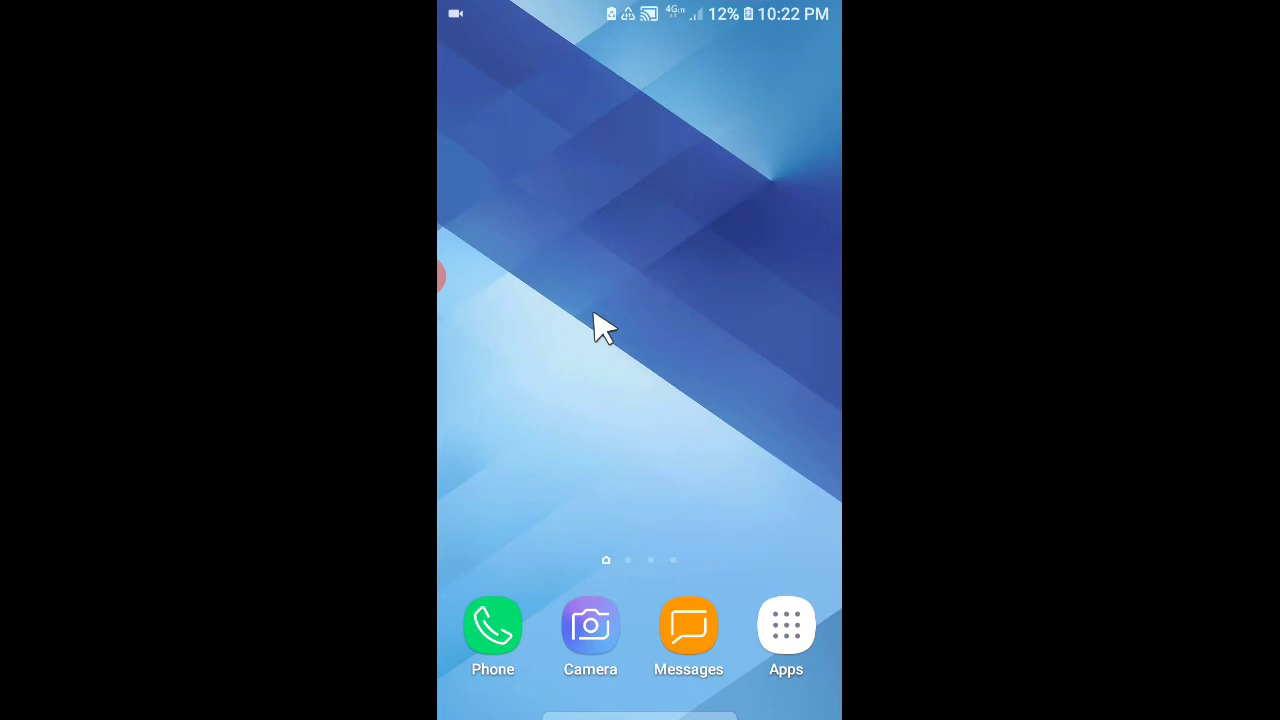
Launch the ExaGear Windows emulator from the app drawer.
{"action": "left_click", "coordinate": [790, 632]}
{"action": "scroll", "coordinate": [797, 640], "scroll_direction": "down", "scroll_amount": 2}
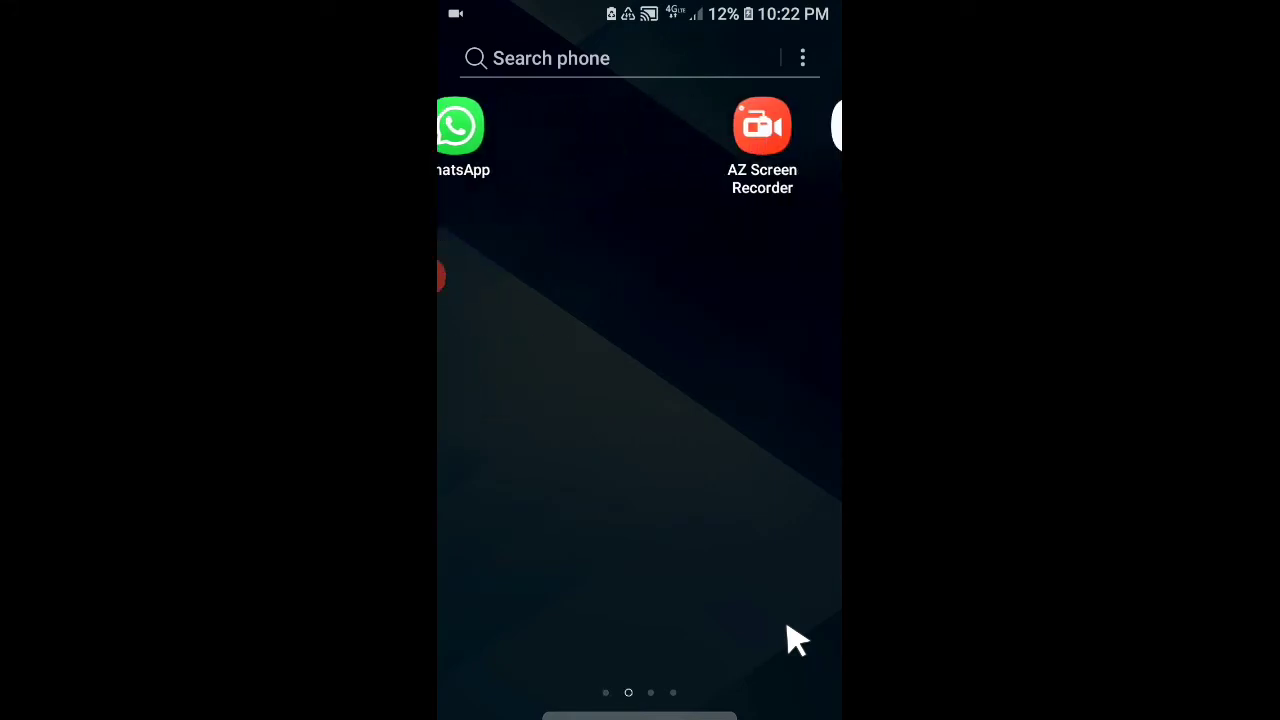
{"action": "scroll", "coordinate": [797, 640], "scroll_direction": "down", "scroll_amount": 1}
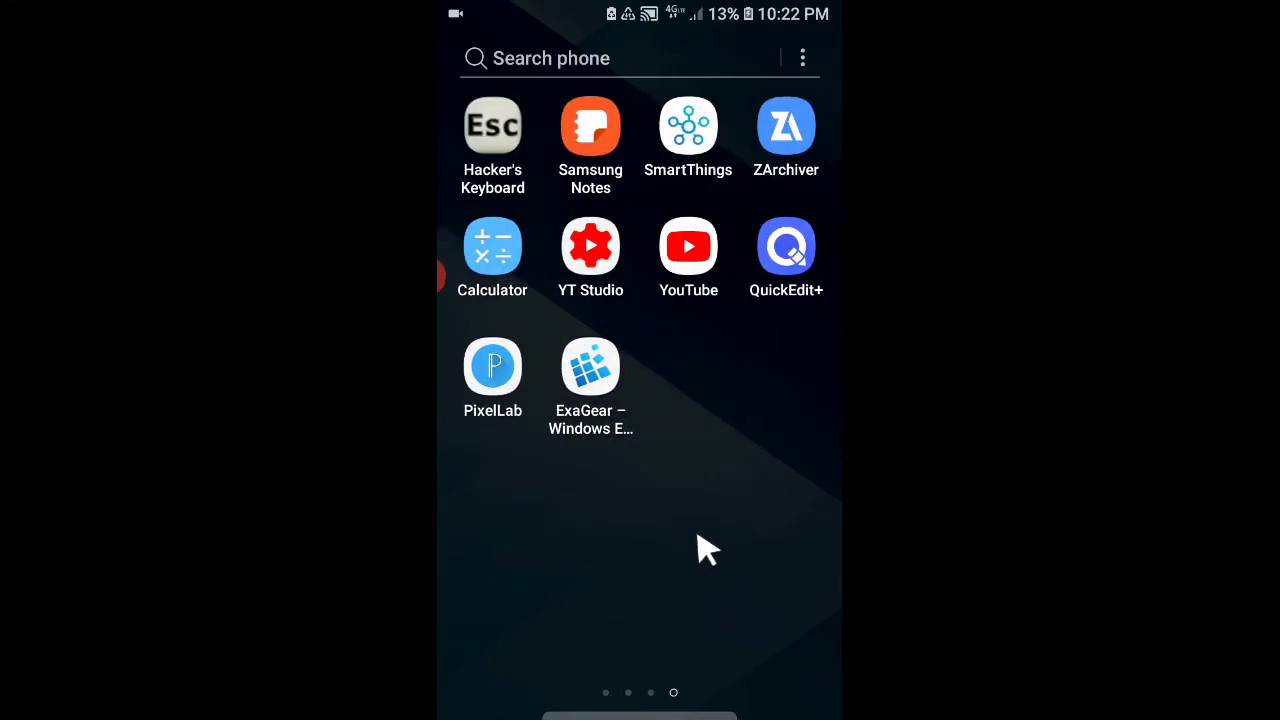
{"action": "left_click", "coordinate": [606, 396]}
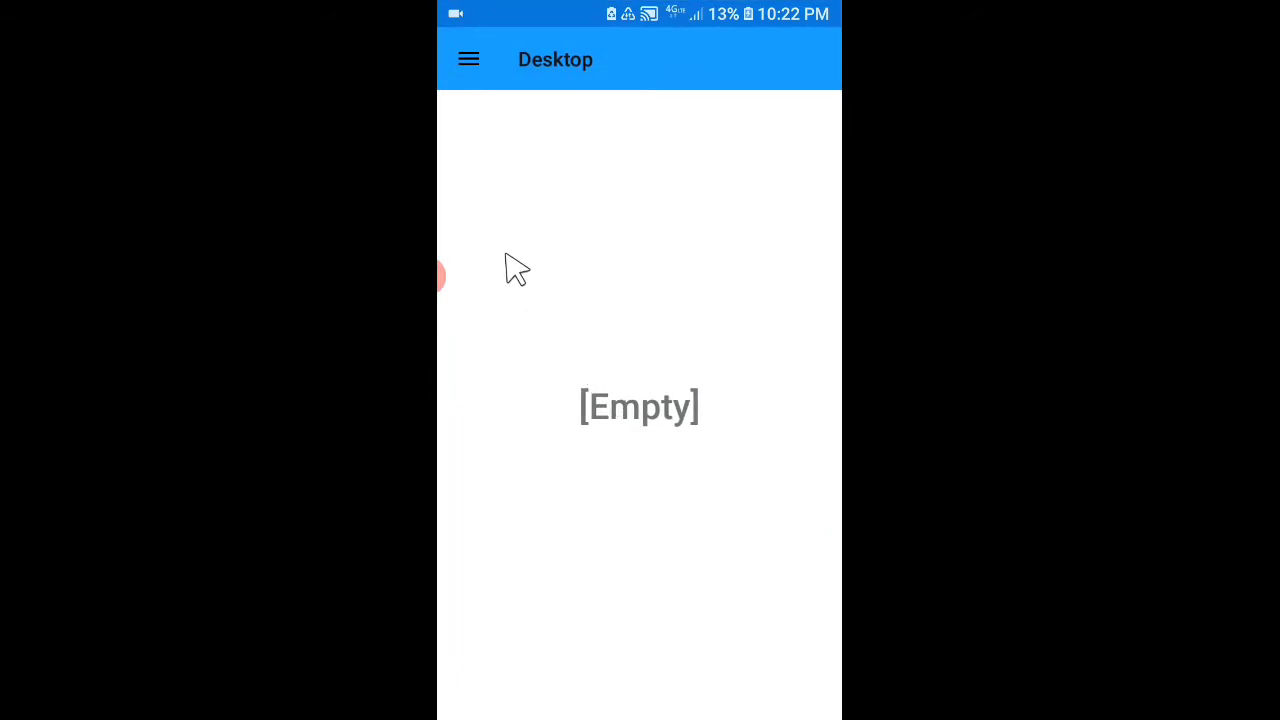
Run Explorer from Container_1's menu on the Manage Containers screen.
{"action": "left_click", "coordinate": [469, 62]}
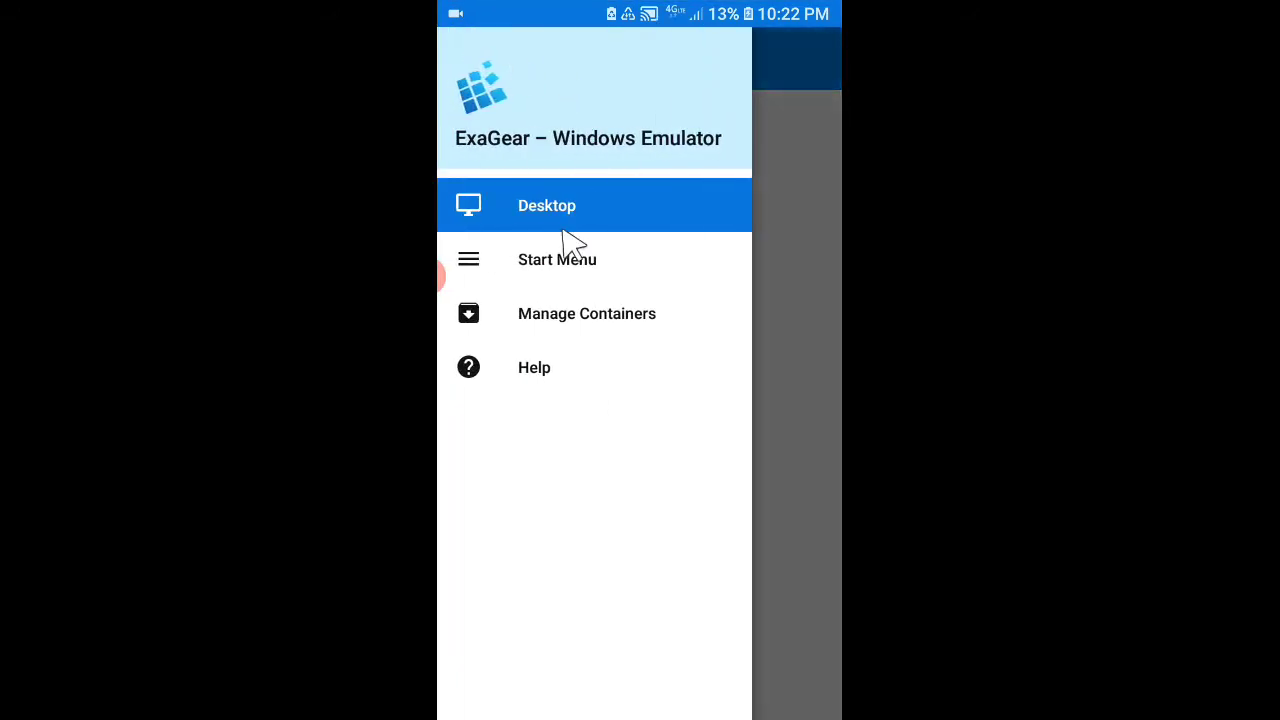
{"action": "left_click", "coordinate": [566, 328]}
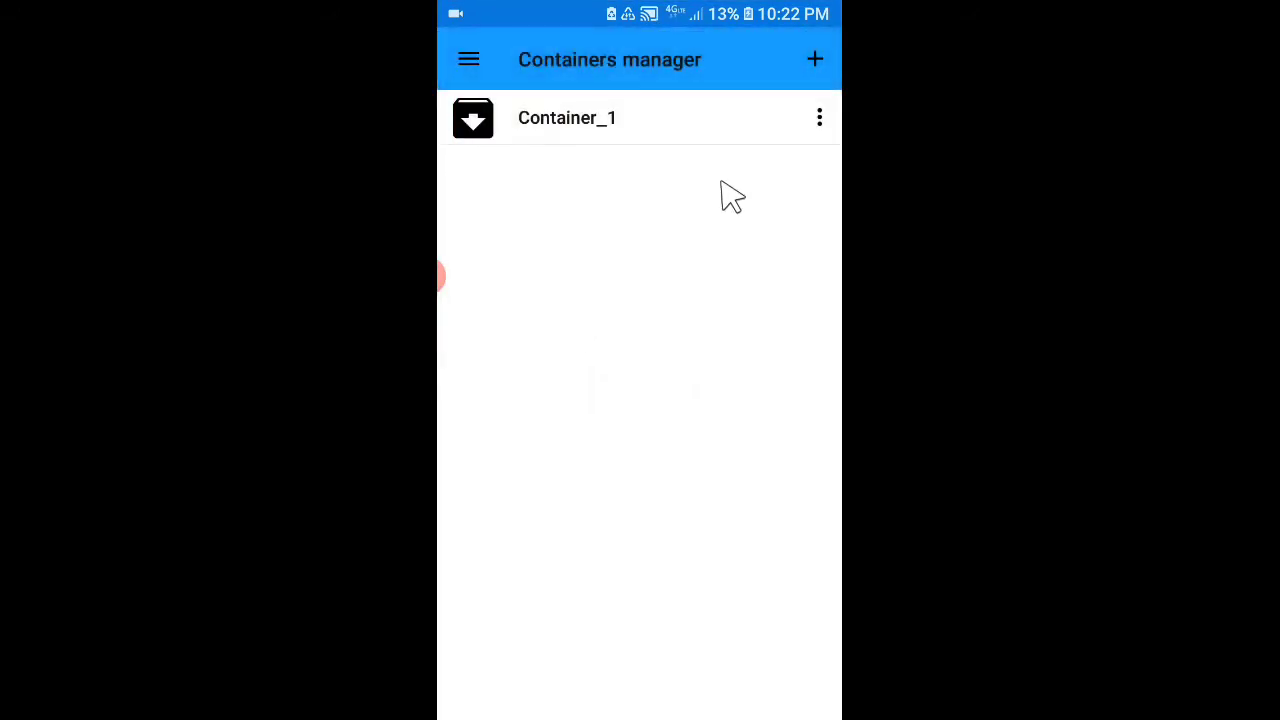
{"action": "left_click", "coordinate": [819, 120]}
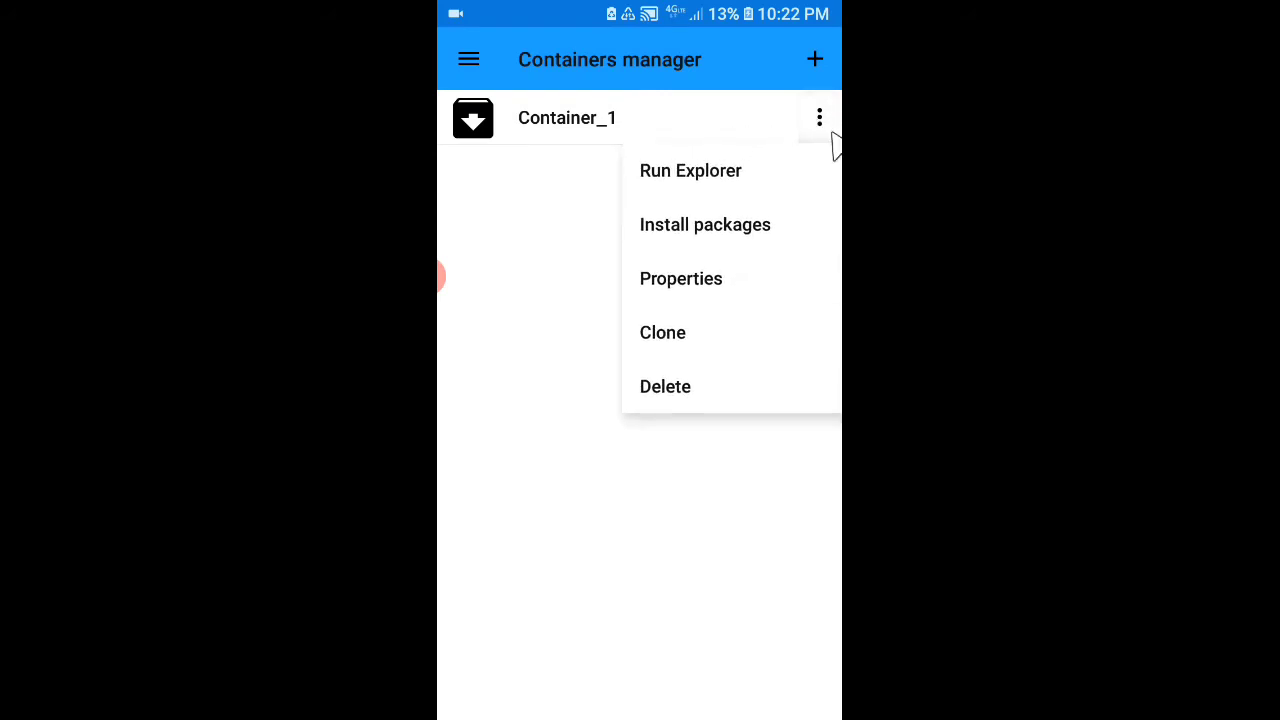
{"action": "left_click", "coordinate": [757, 171]}
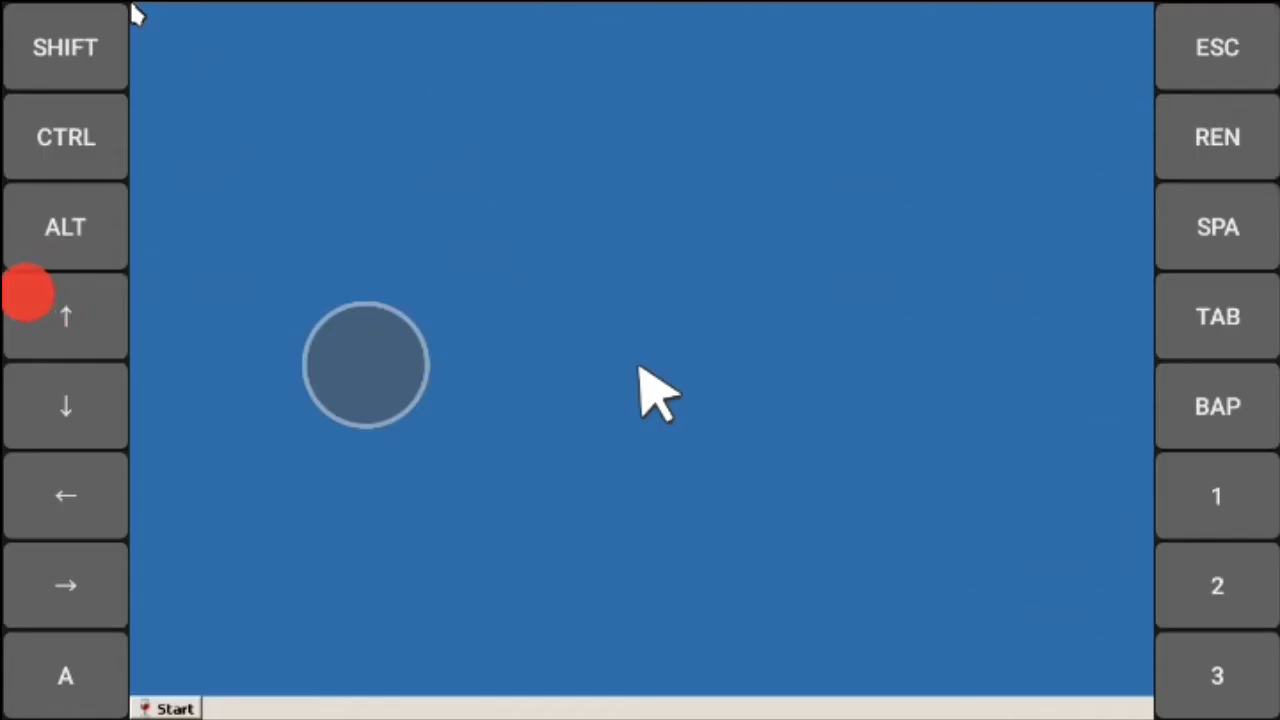
Hide ExaGear's side key panels to widen the emulated desktop.
{"action": "left_click", "coordinate": [1051, 320]}
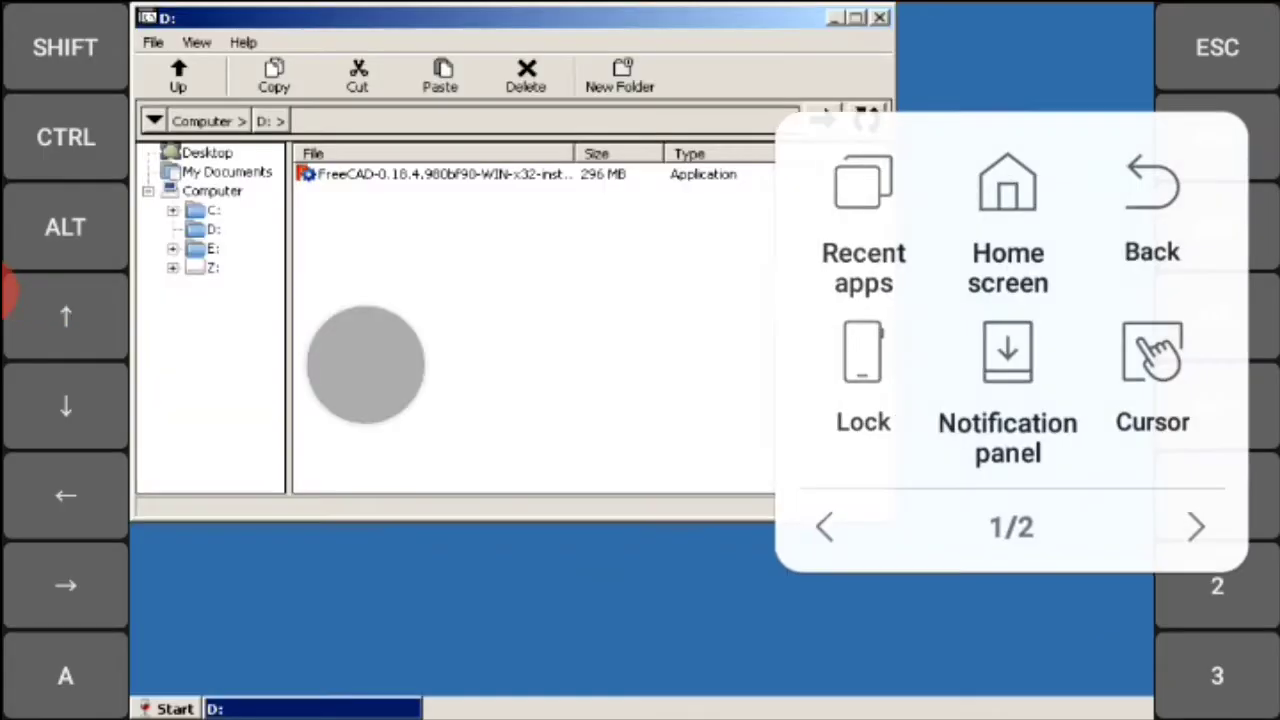
{"action": "left_click", "coordinate": [1154, 177]}
{"action": "left_click", "coordinate": [1051, 320]}
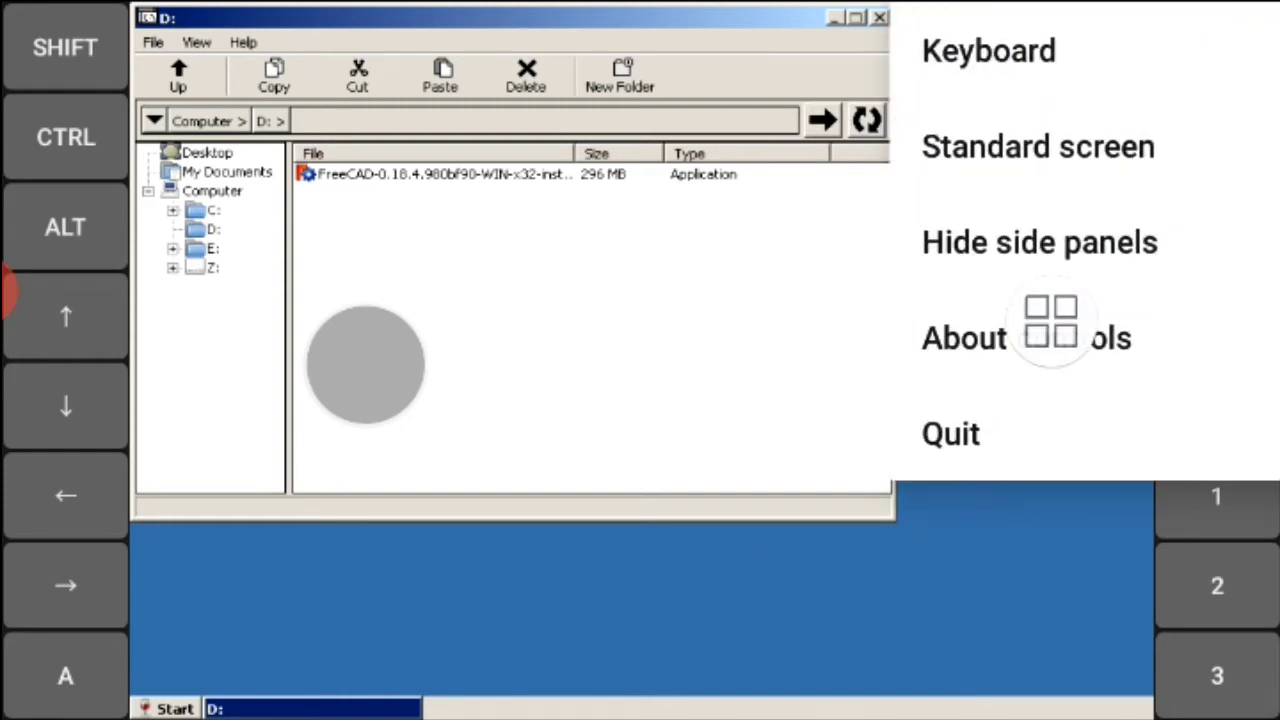
{"action": "left_click", "coordinate": [1040, 242]}
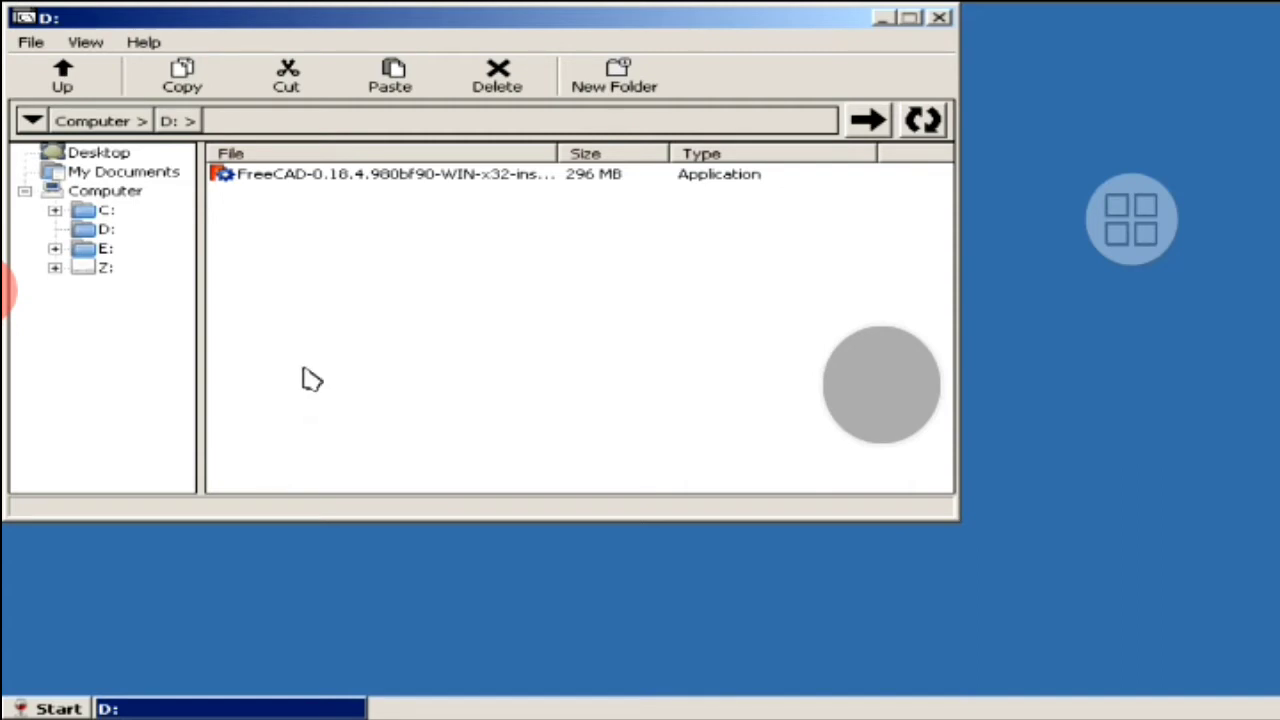
Open the FreeCAD 0.18.4 installer on drive D: from its right-click menu.
{"action": "left_click", "coordinate": [352, 193]}
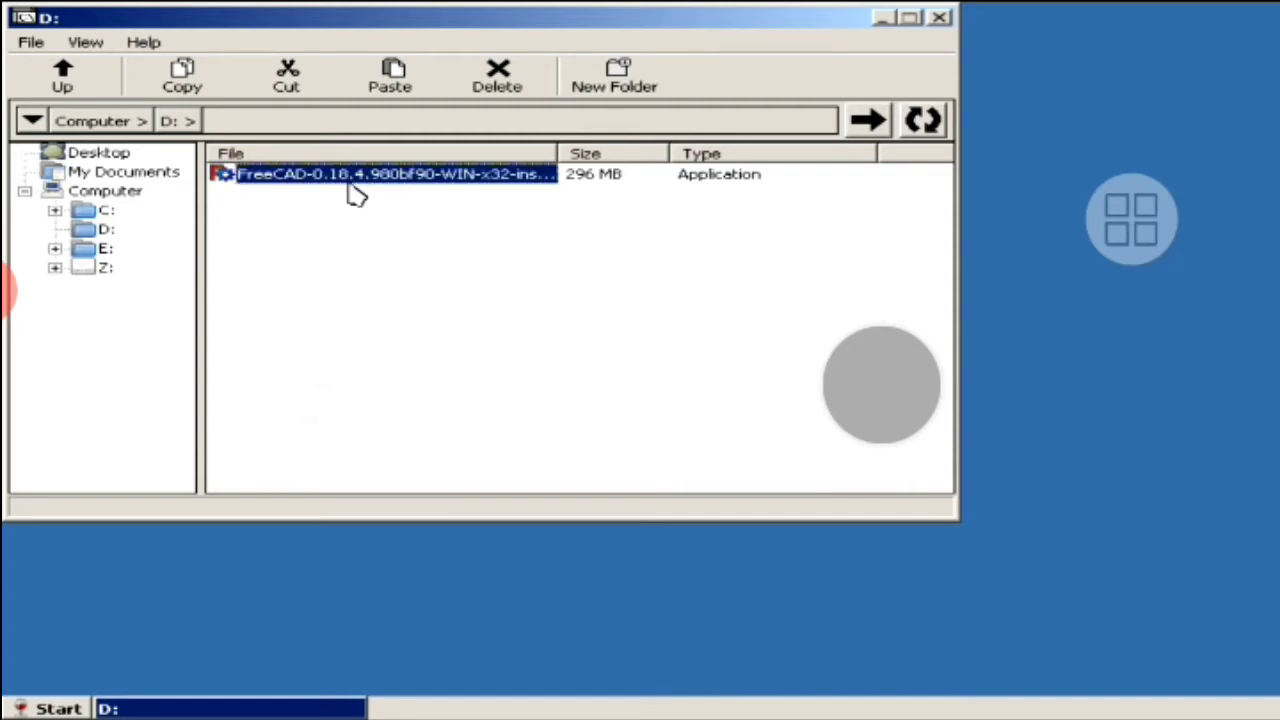
{"action": "right_click", "coordinate": [352, 193]}
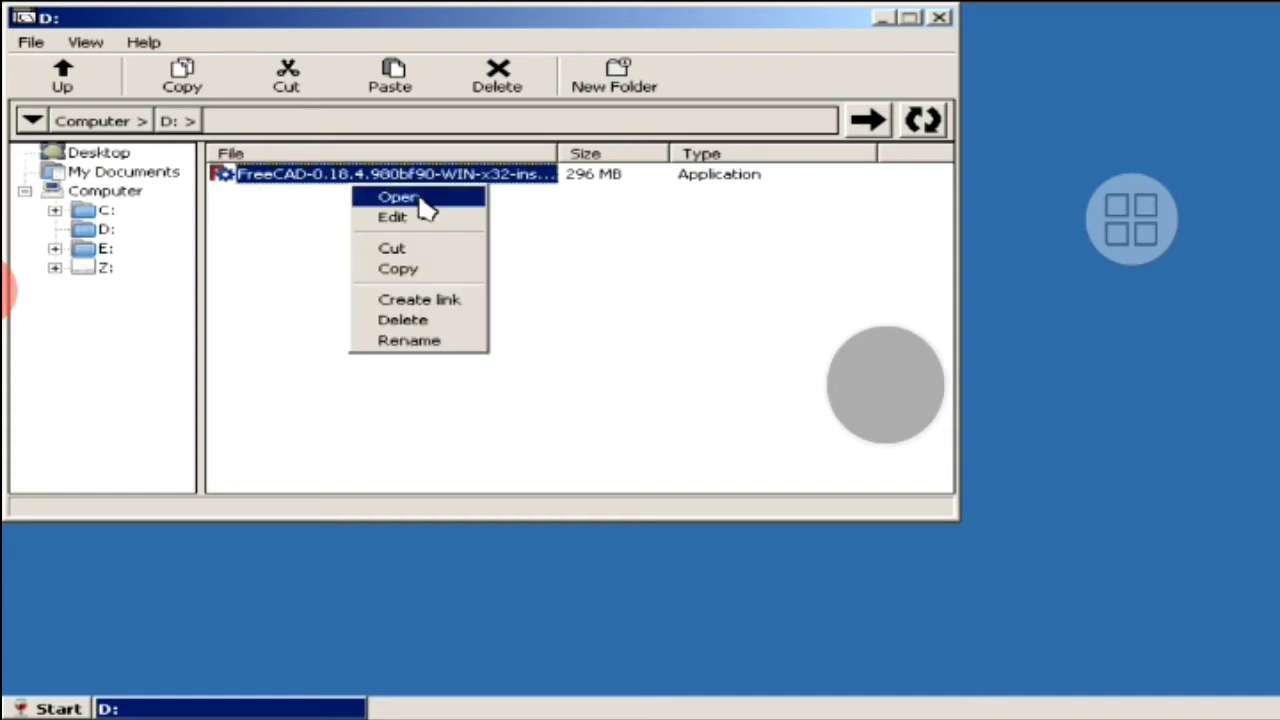
{"action": "left_click", "coordinate": [420, 199]}
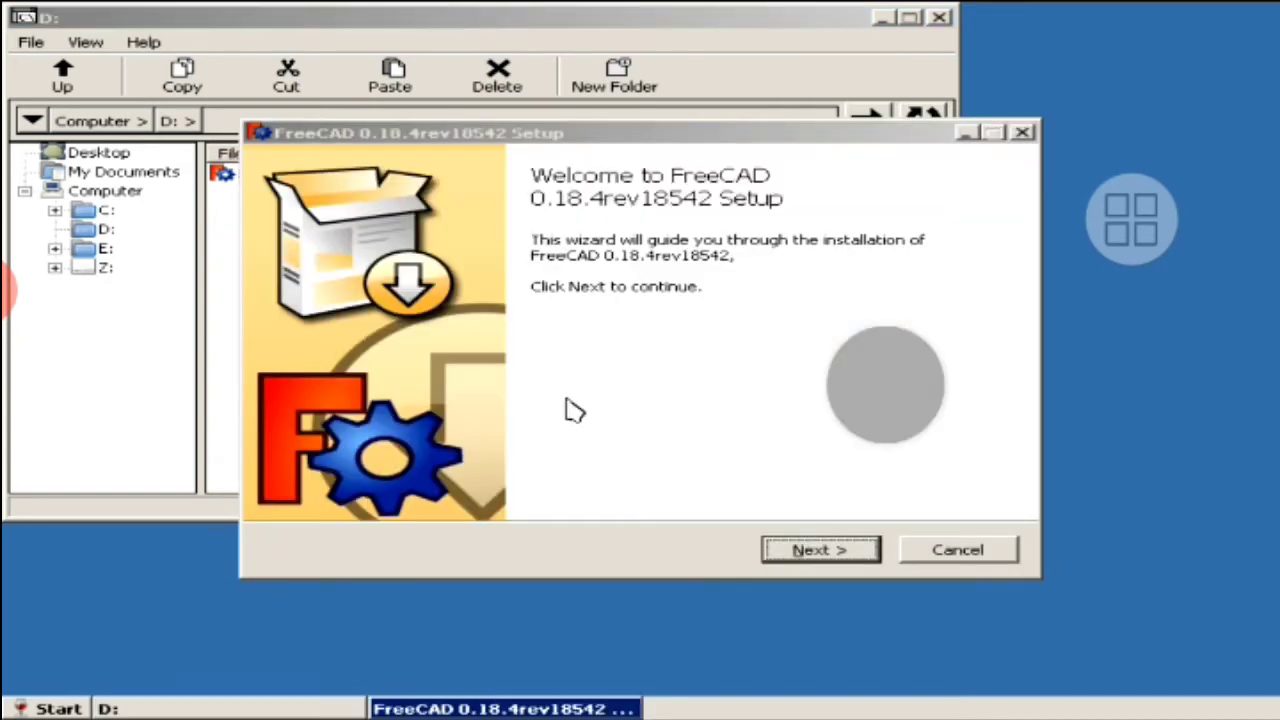
Accept the licence, all-users install, default location, all components and default Start Menu folder, then install.
{"action": "left_click", "coordinate": [842, 565]}
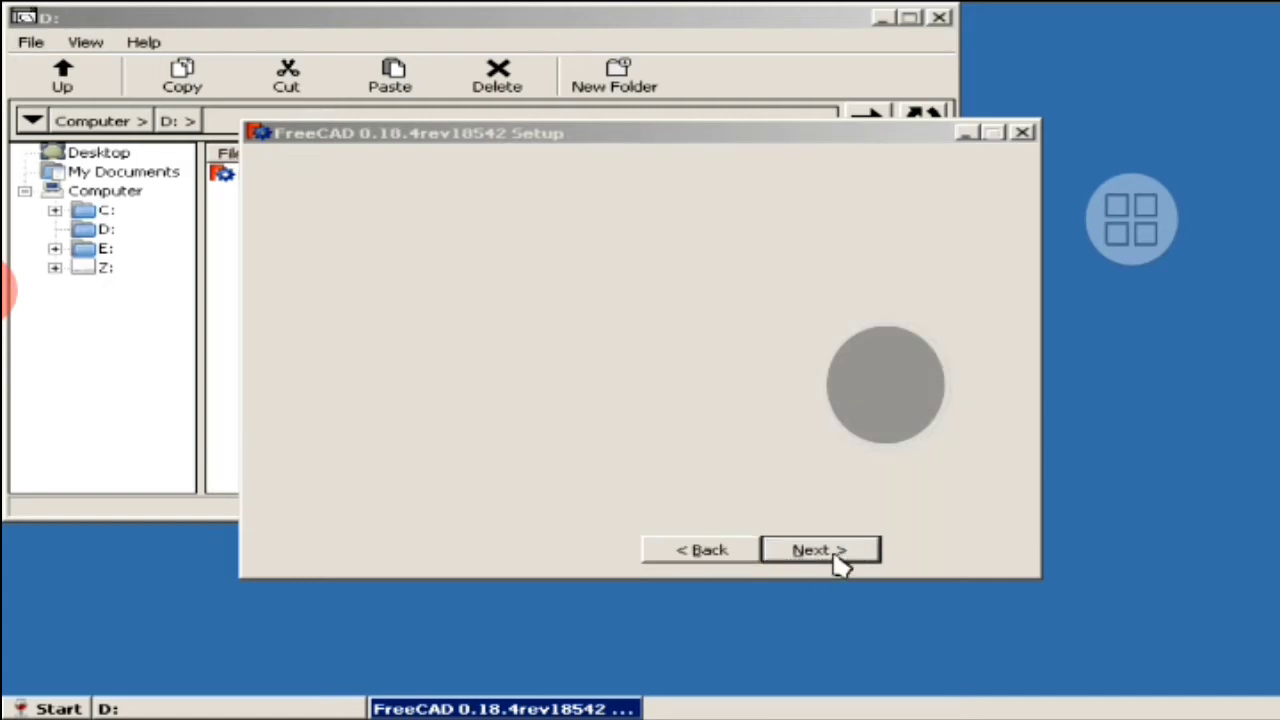
{"action": "left_click", "coordinate": [838, 565]}
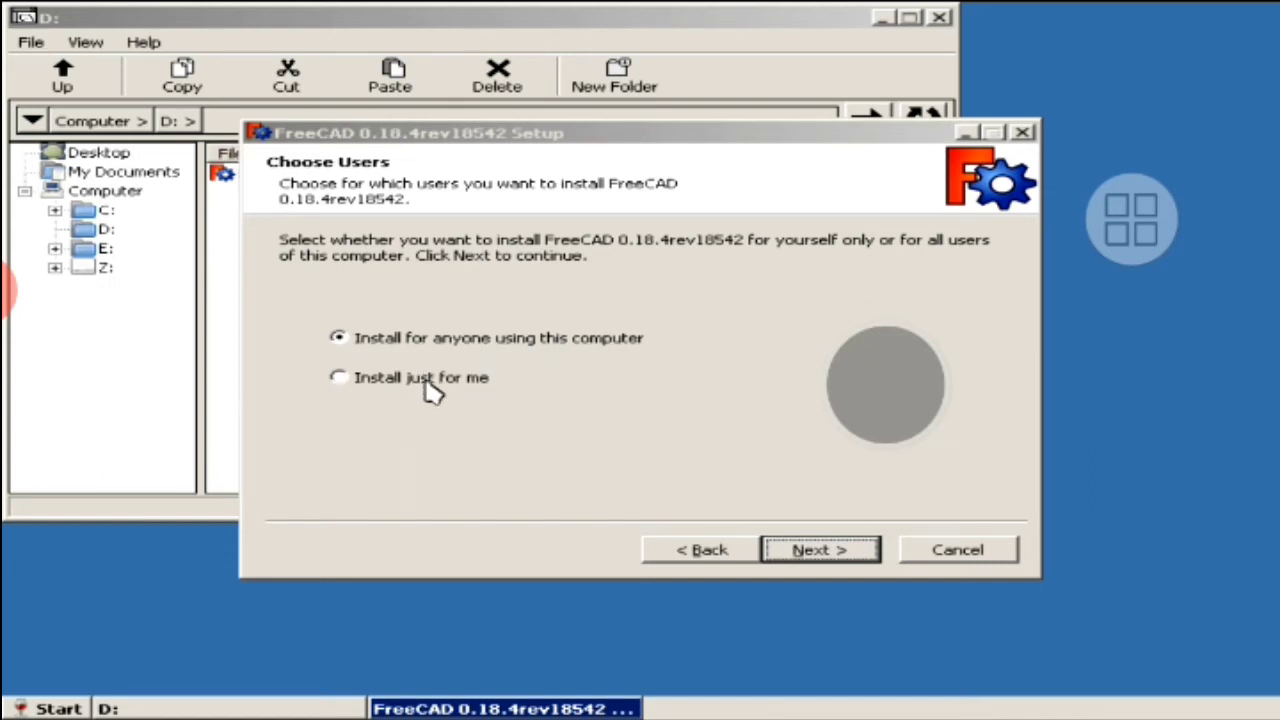
{"action": "left_click", "coordinate": [836, 555]}
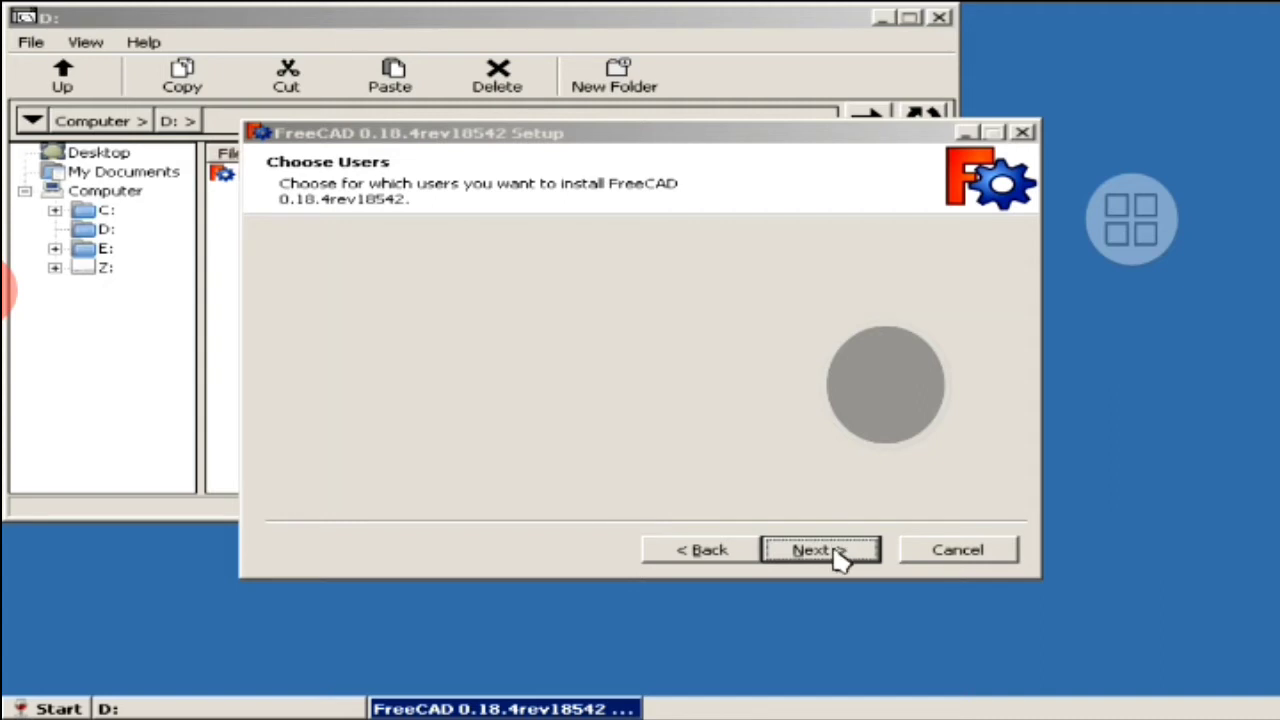
{"action": "left_click", "coordinate": [838, 555]}
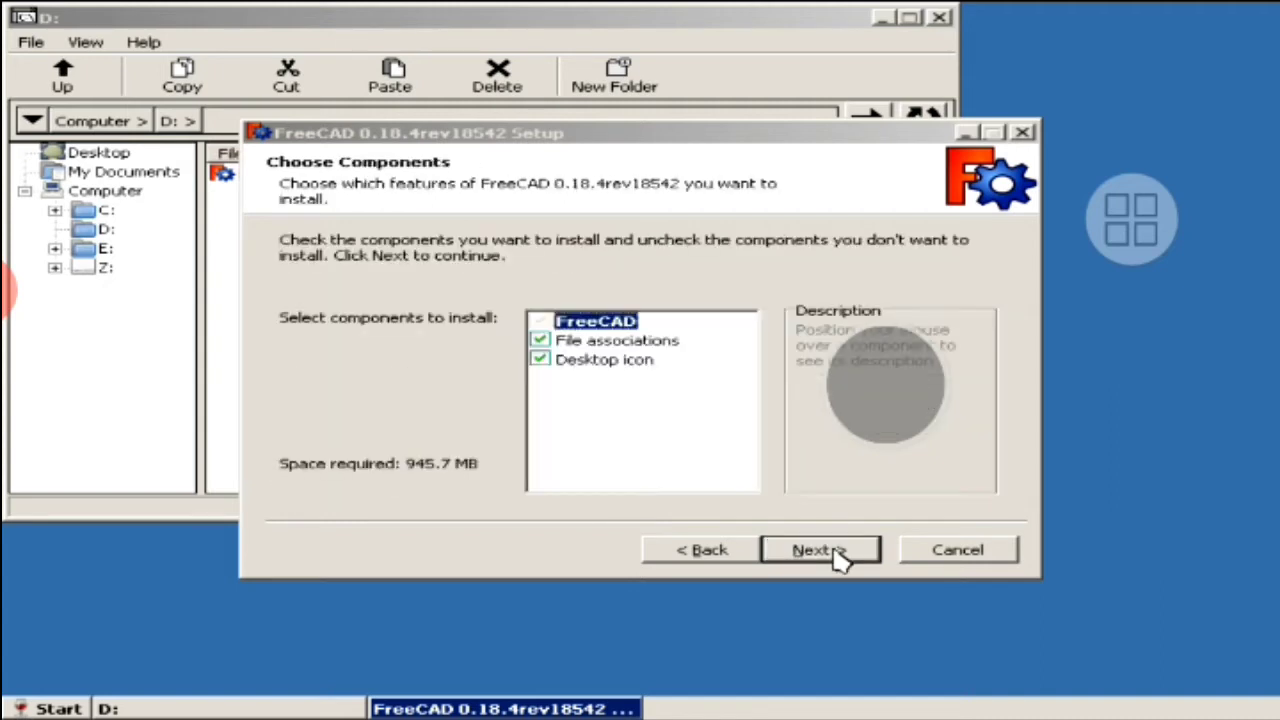
{"action": "left_click", "coordinate": [838, 555]}
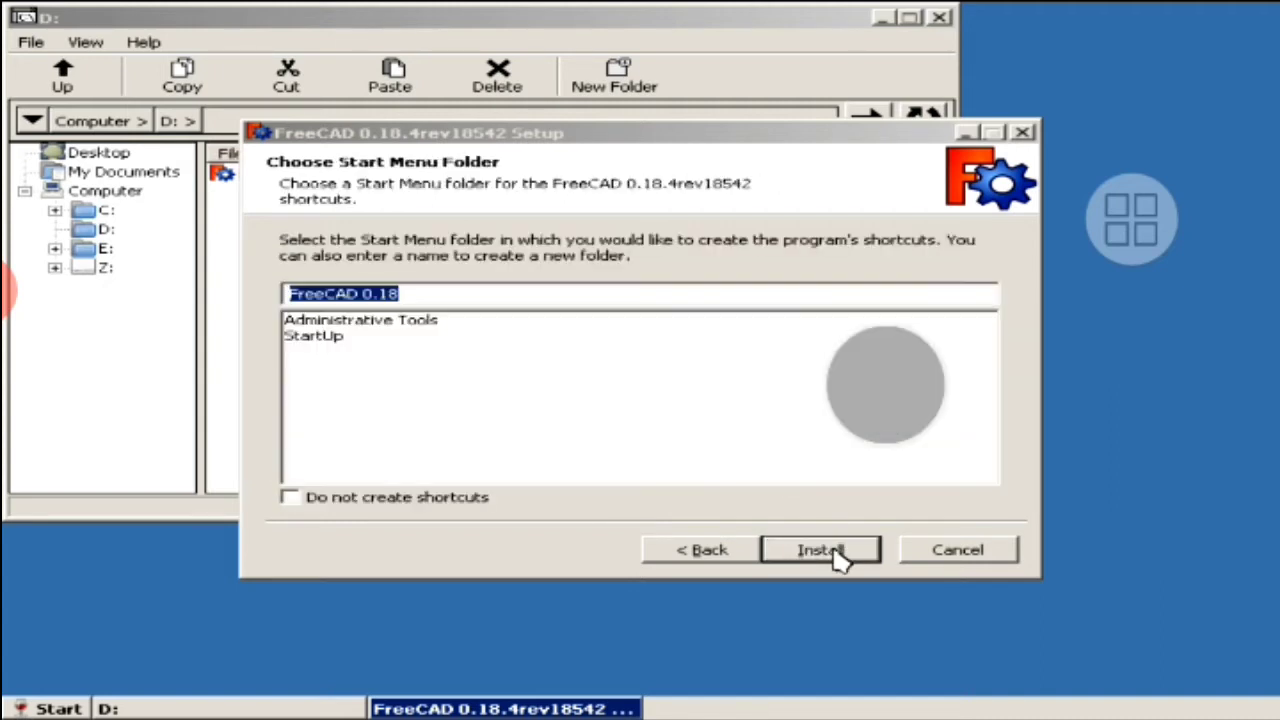
{"action": "left_click", "coordinate": [838, 555]}
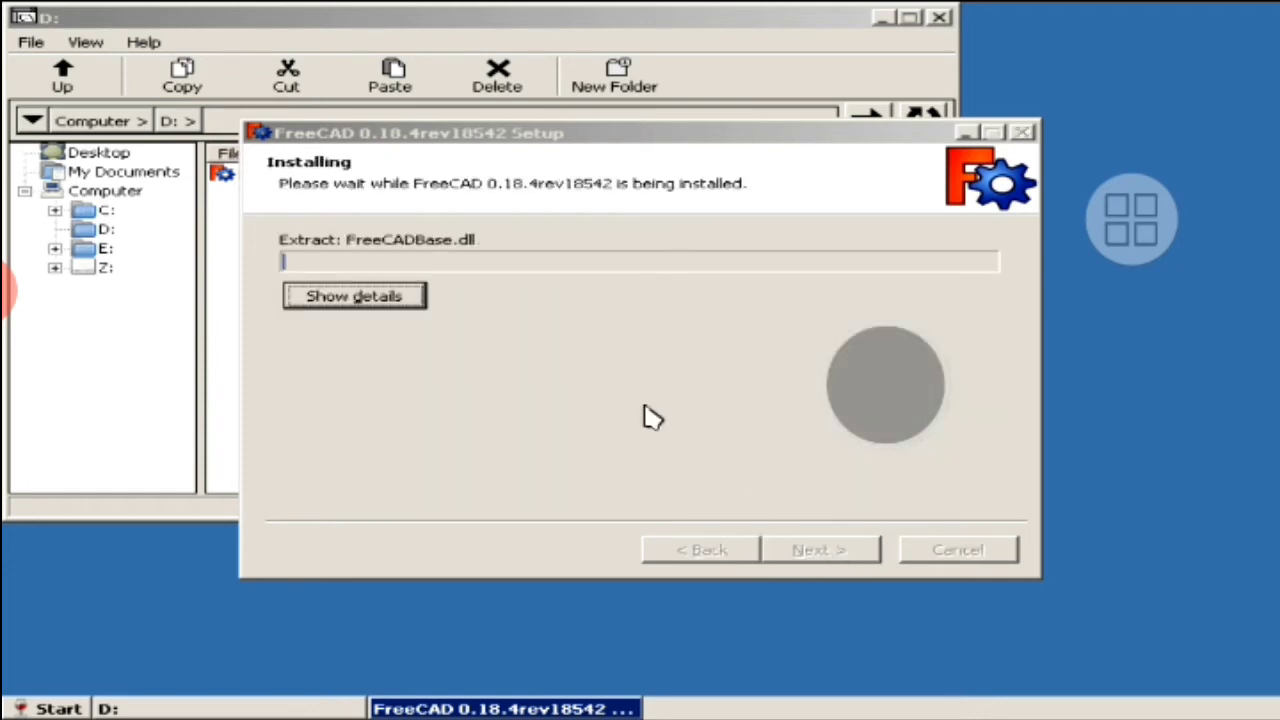
Show the detailed extraction log while FreeCAD installs.
{"action": "left_click", "coordinate": [367, 298]}
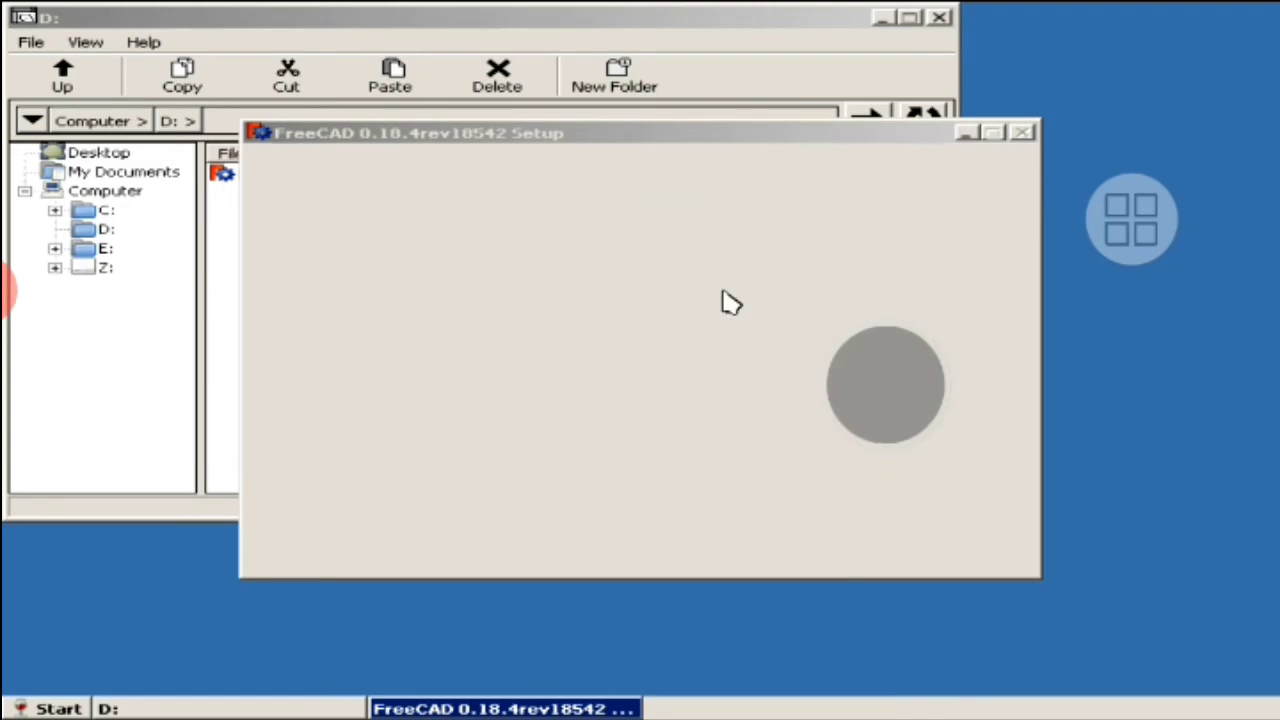
Finish the installer, minimise the D: window, and start FreeCAD 0.18 from Start > Programs.
{"action": "left_click", "coordinate": [820, 551]}
{"action": "left_click", "coordinate": [116, 708]}
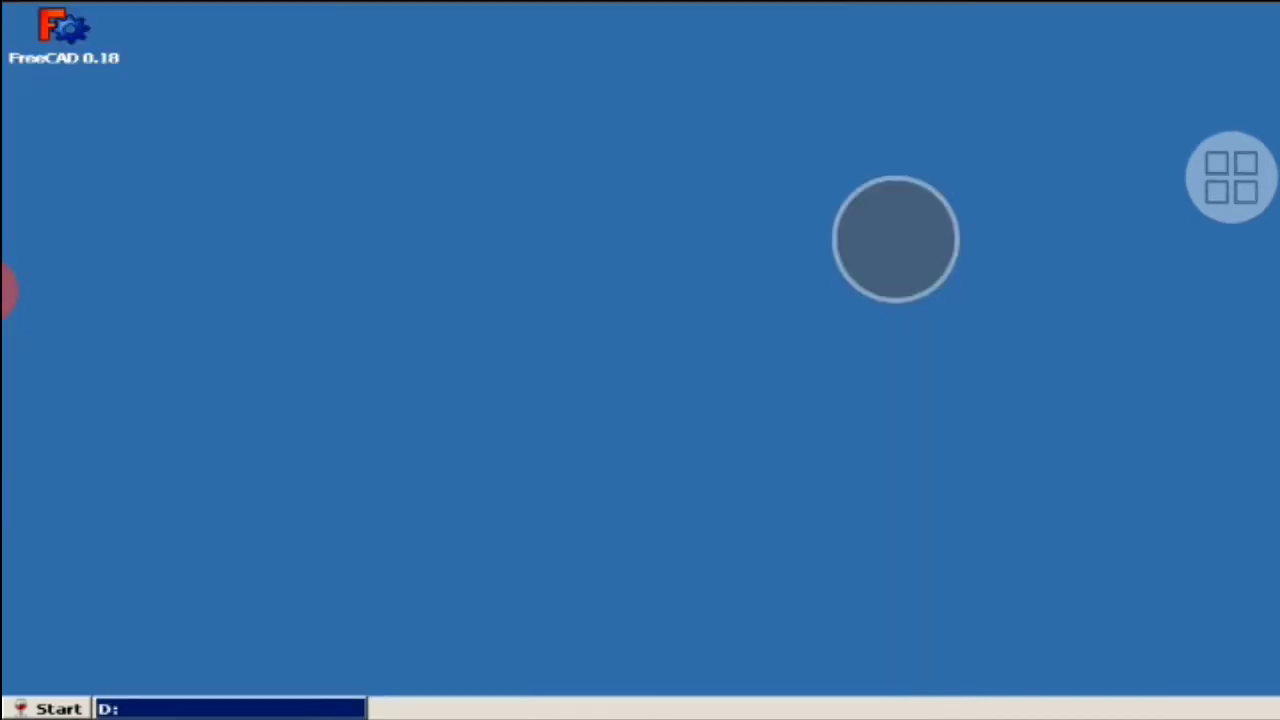
{"action": "left_click", "coordinate": [76, 702]}
{"action": "mouse_move", "coordinate": [80, 631]}
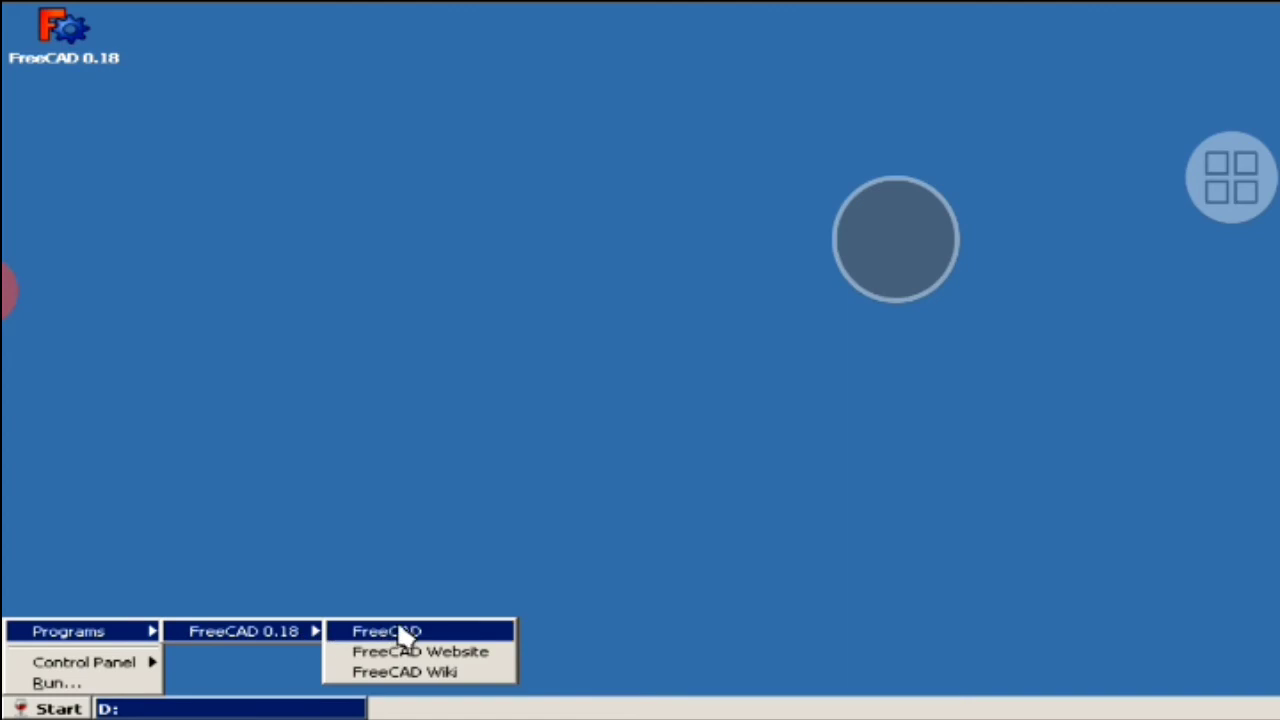
{"action": "left_click", "coordinate": [398, 632]}
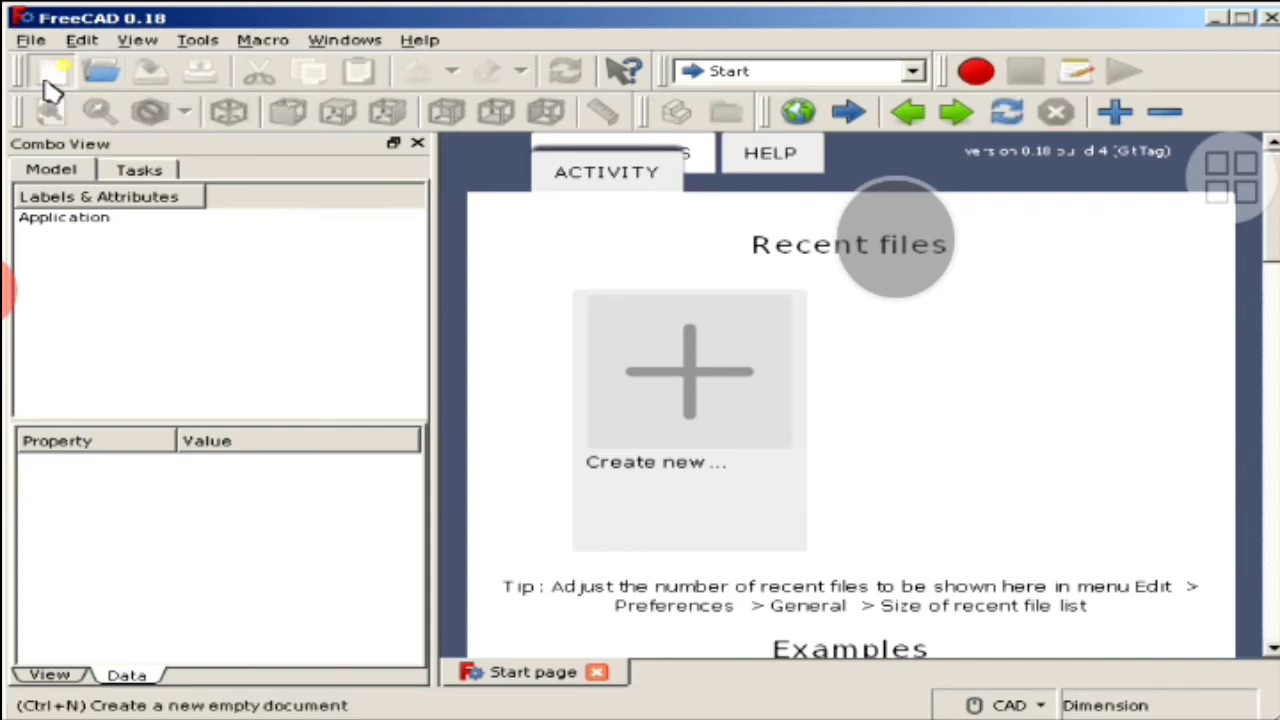
Create a new empty document, Unnamed, with the New toolbar button.
{"action": "left_click", "coordinate": [45, 83]}
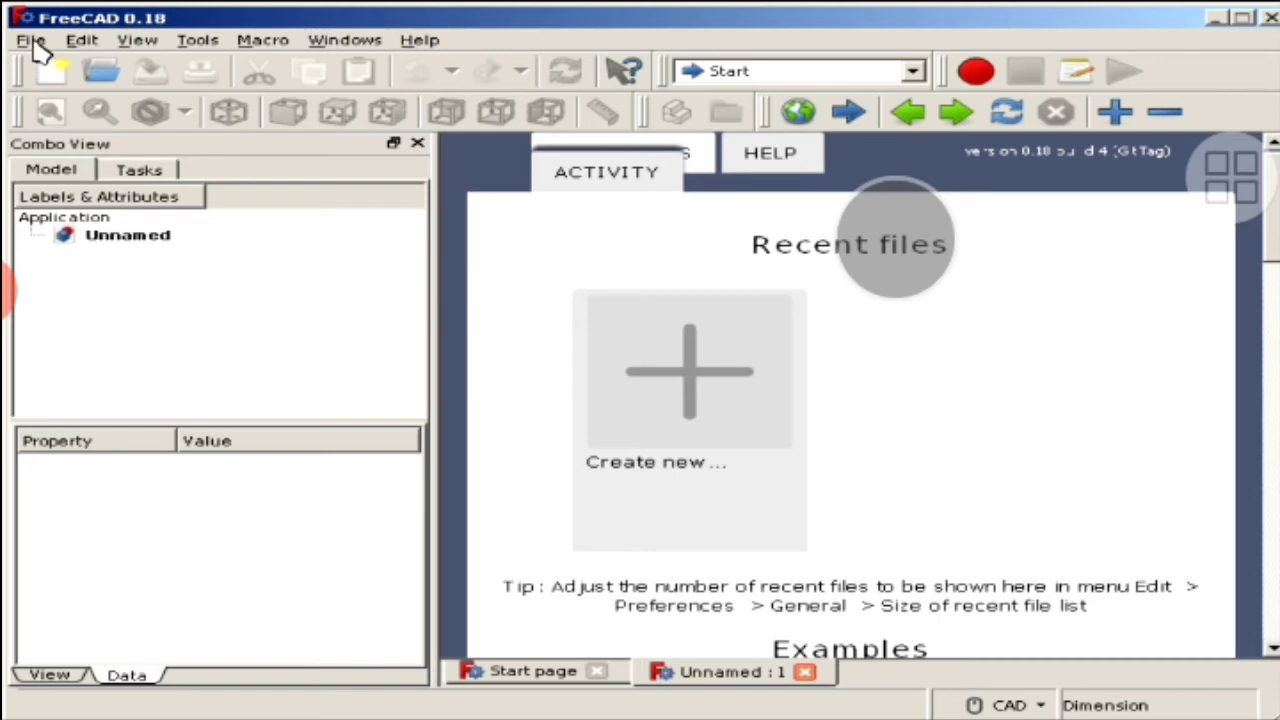
{"action": "left_click", "coordinate": [33, 42]}
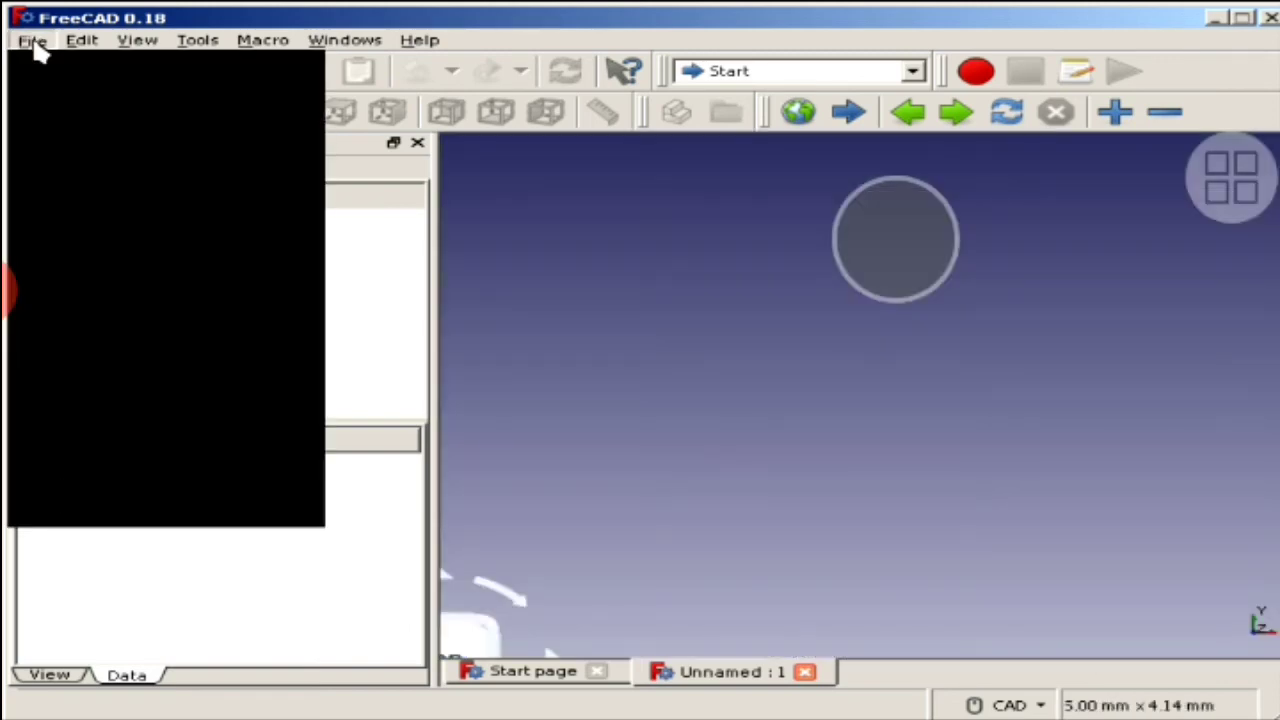
{"action": "left_click", "coordinate": [46, 44]}
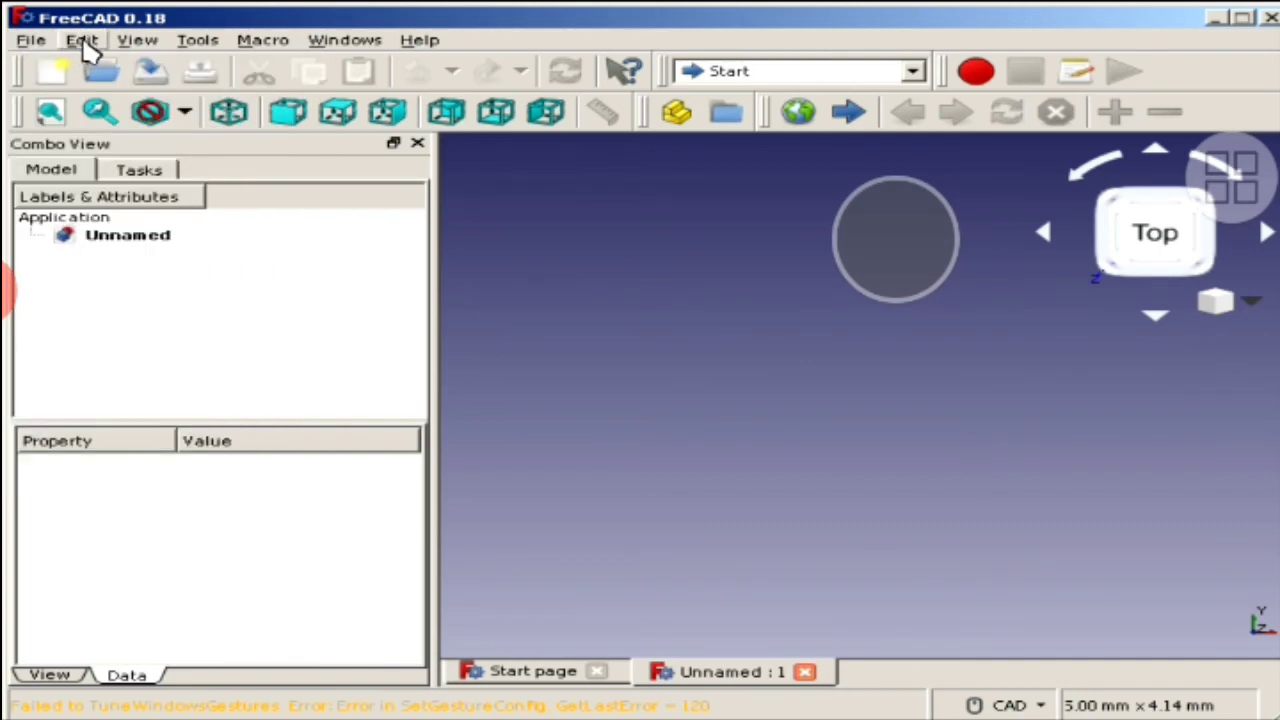
{"action": "left_click", "coordinate": [84, 42]}
{"action": "left_click", "coordinate": [88, 48]}
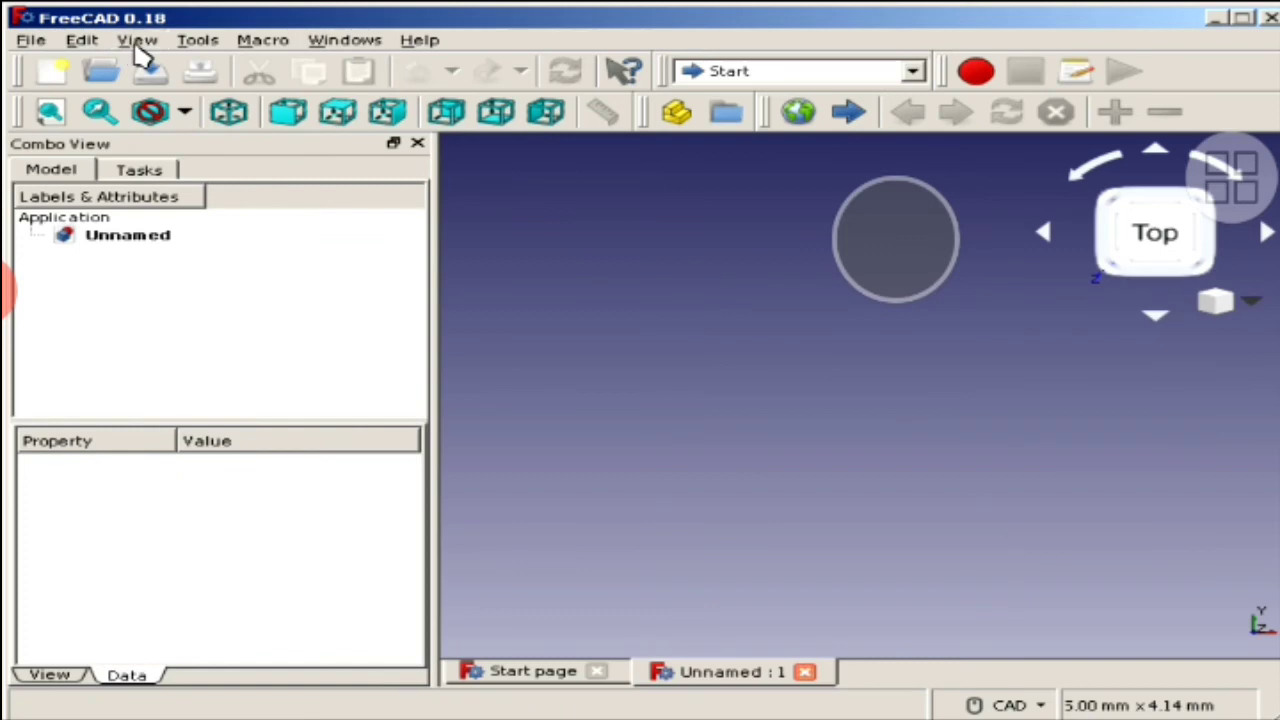
{"action": "left_click", "coordinate": [139, 42]}
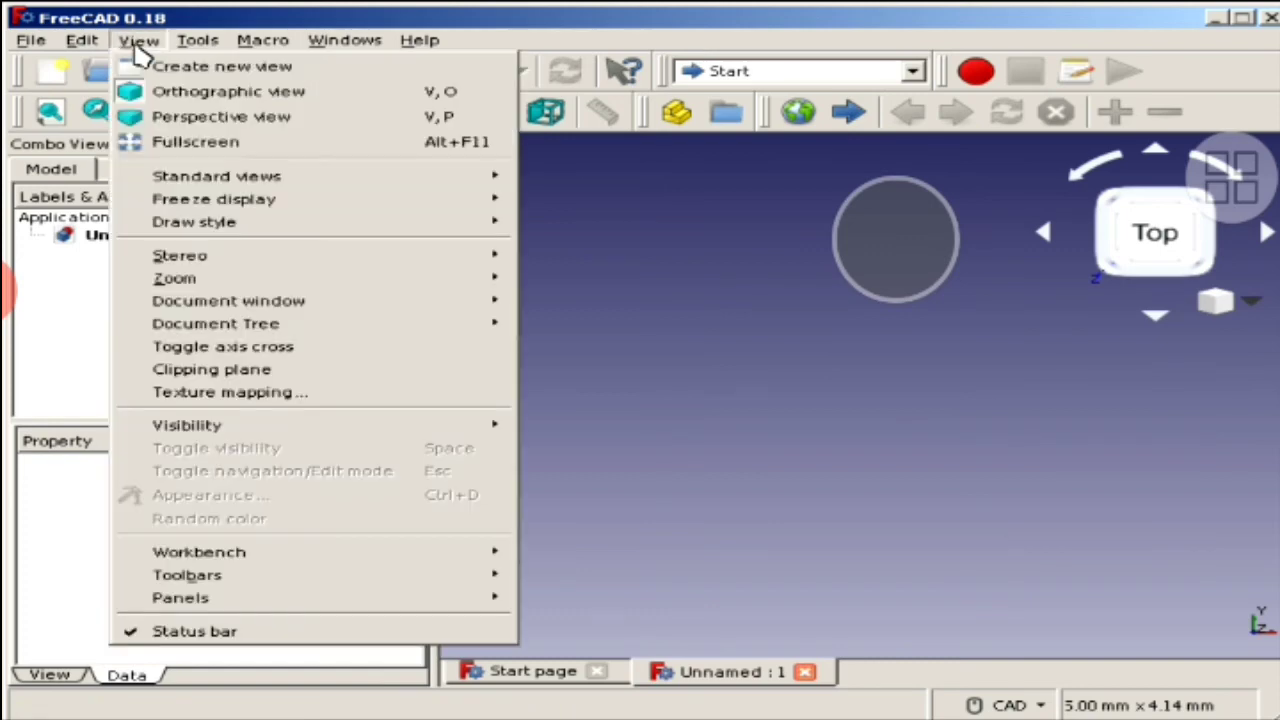
{"action": "left_click", "coordinate": [158, 45]}
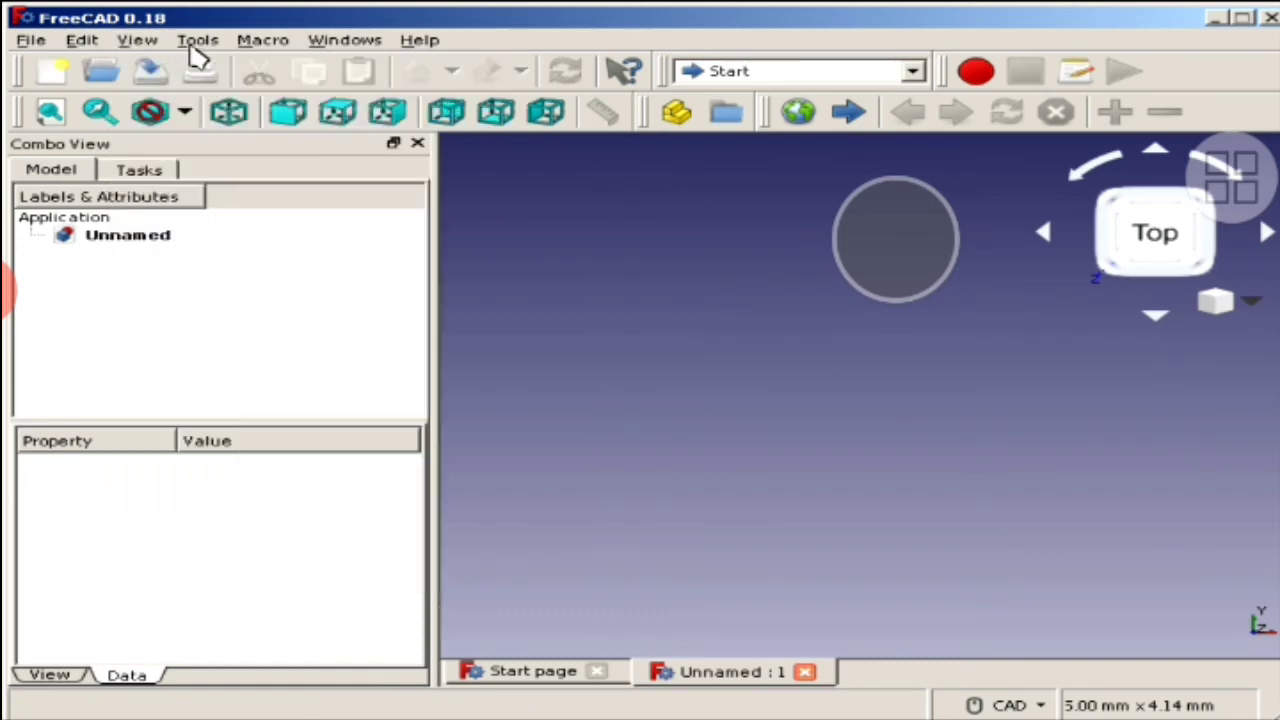
{"action": "left_click", "coordinate": [204, 46]}
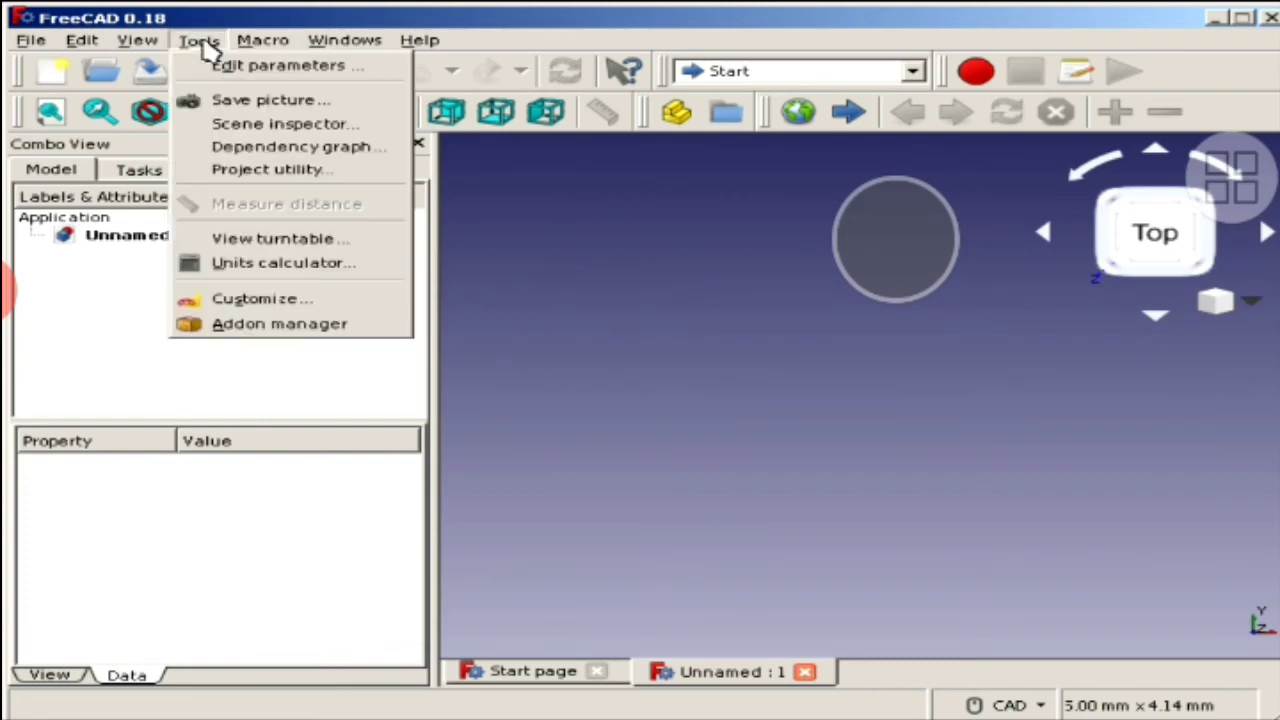
{"action": "left_click", "coordinate": [230, 48]}
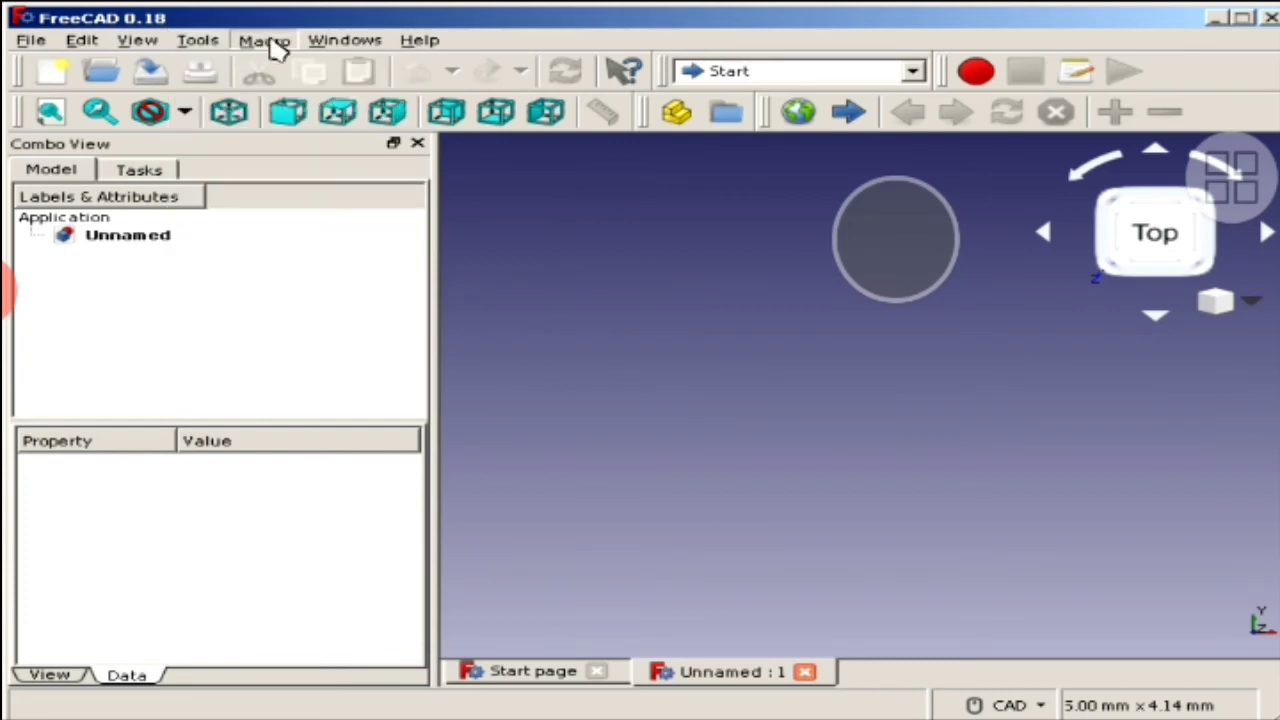
{"action": "left_click", "coordinate": [270, 43]}
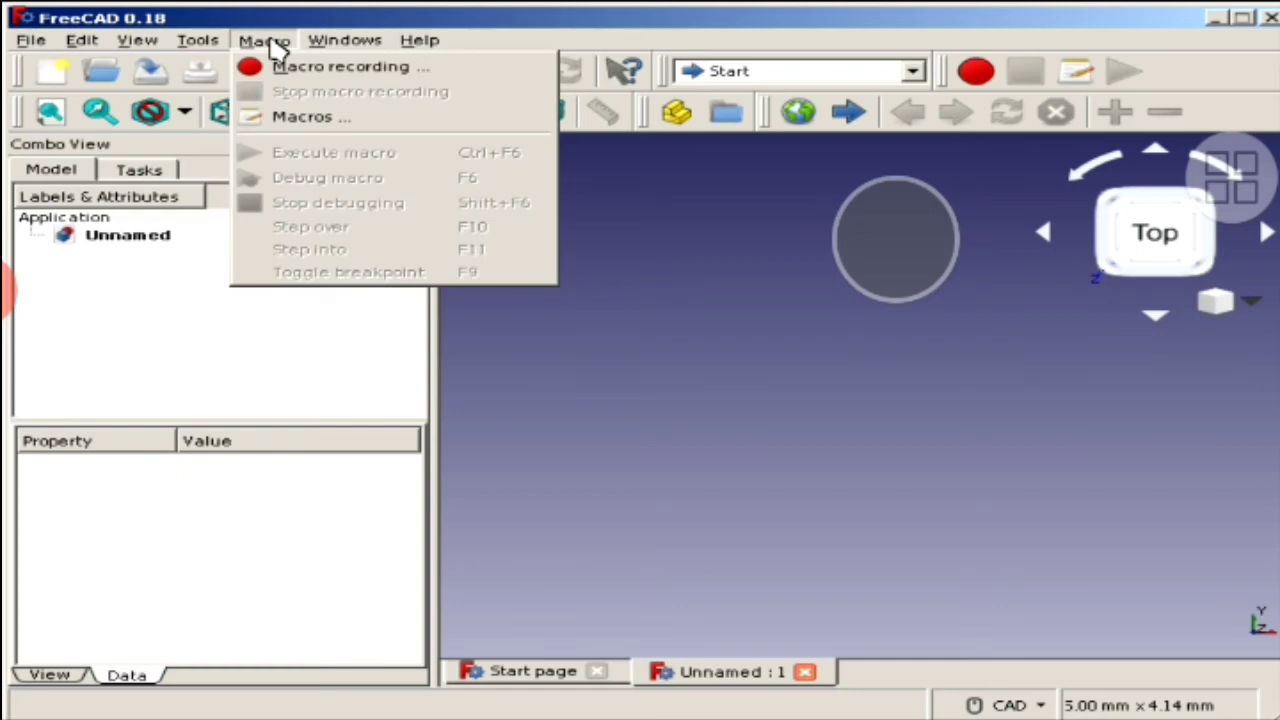
{"action": "left_click", "coordinate": [280, 46]}
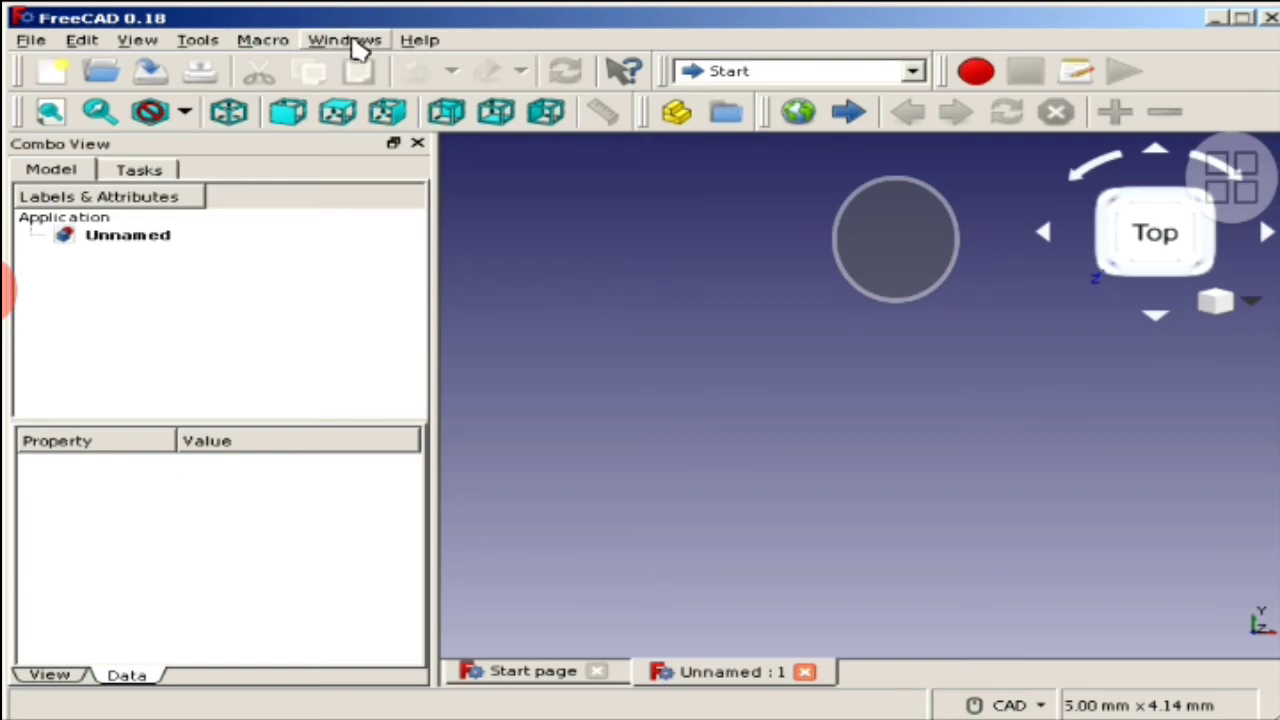
{"action": "left_click", "coordinate": [358, 50]}
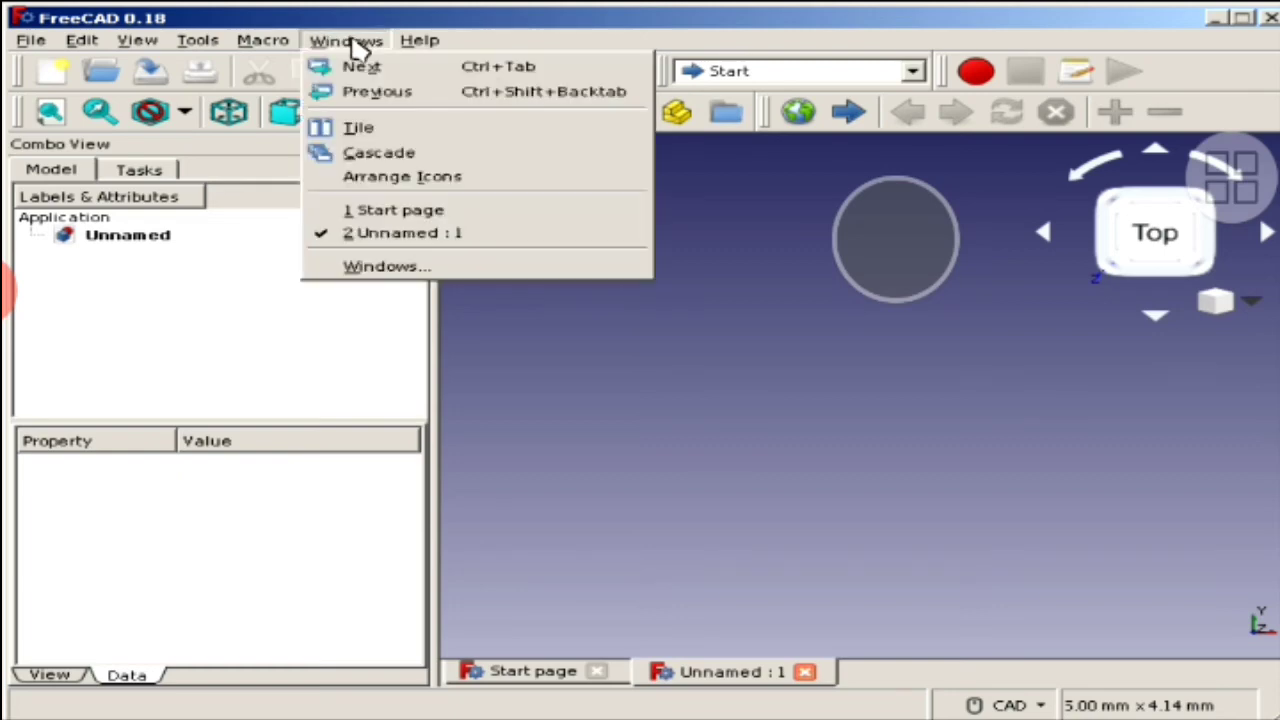
{"action": "left_click", "coordinate": [320, 45]}
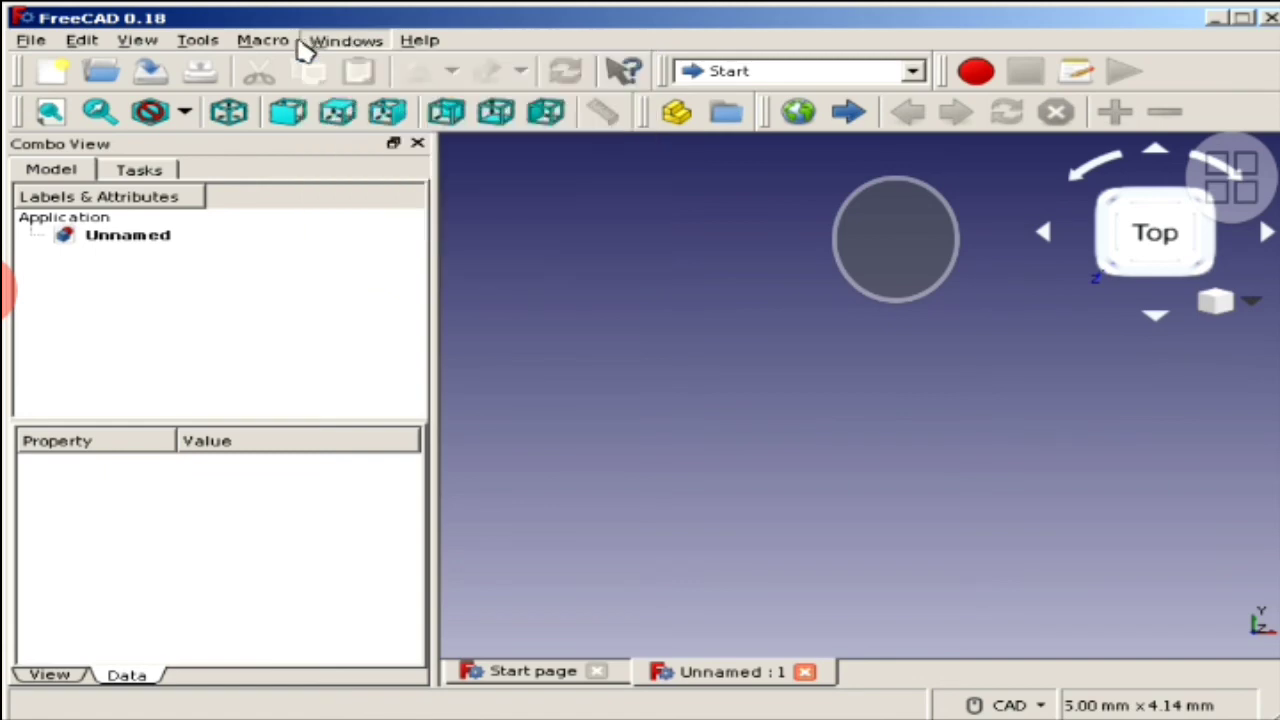
{"action": "left_click", "coordinate": [200, 42]}
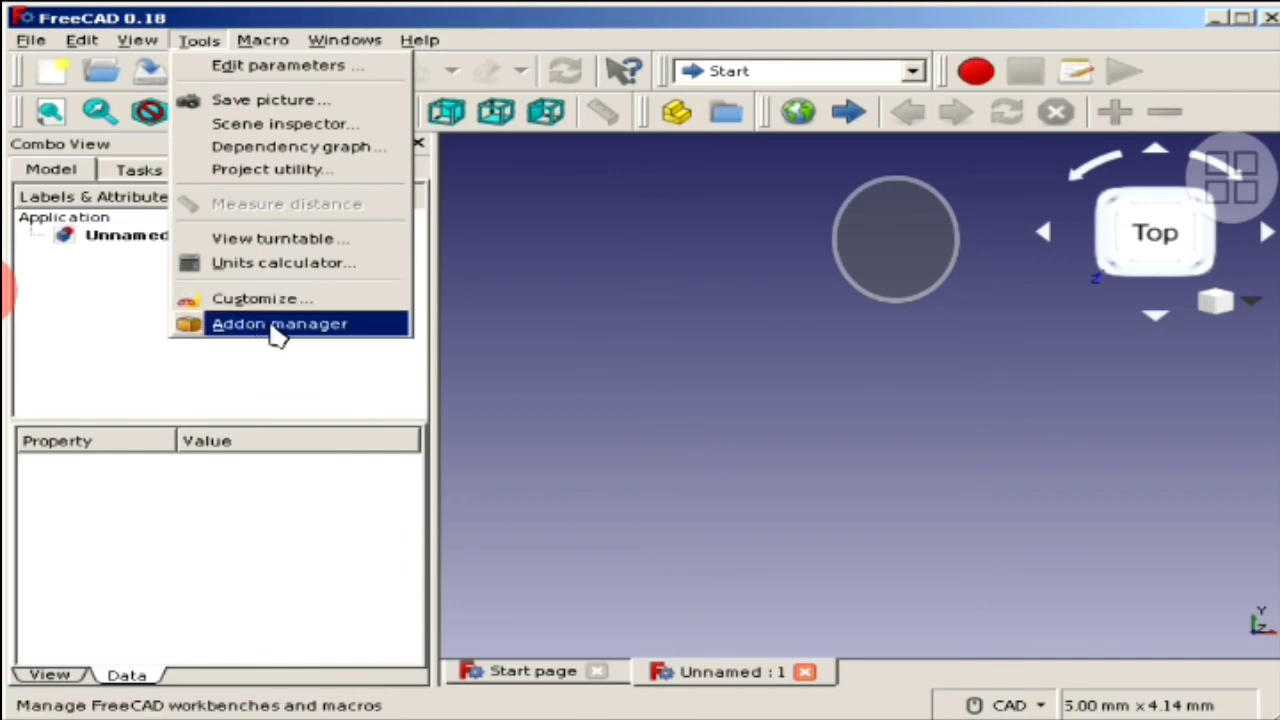
{"action": "left_click", "coordinate": [540, 330]}
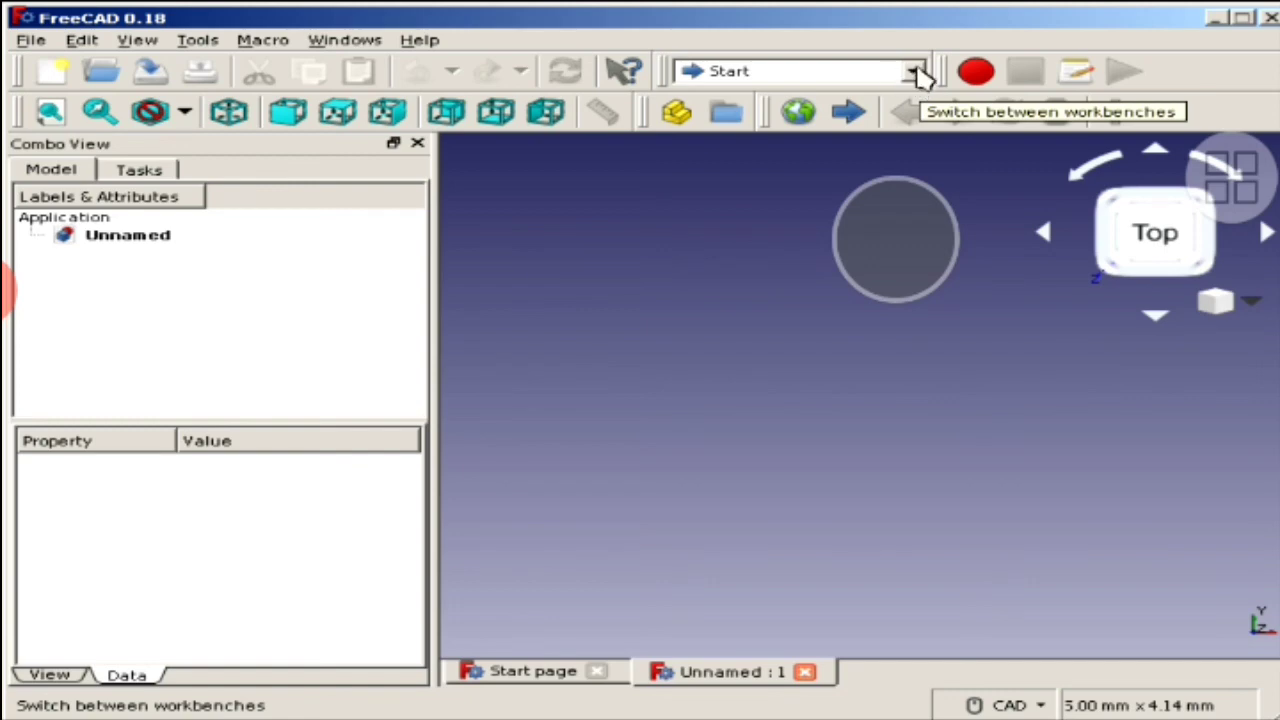
Select the Ship workbench from the dropdown and open its Load example ship task.
{"action": "left_click", "coordinate": [914, 71]}
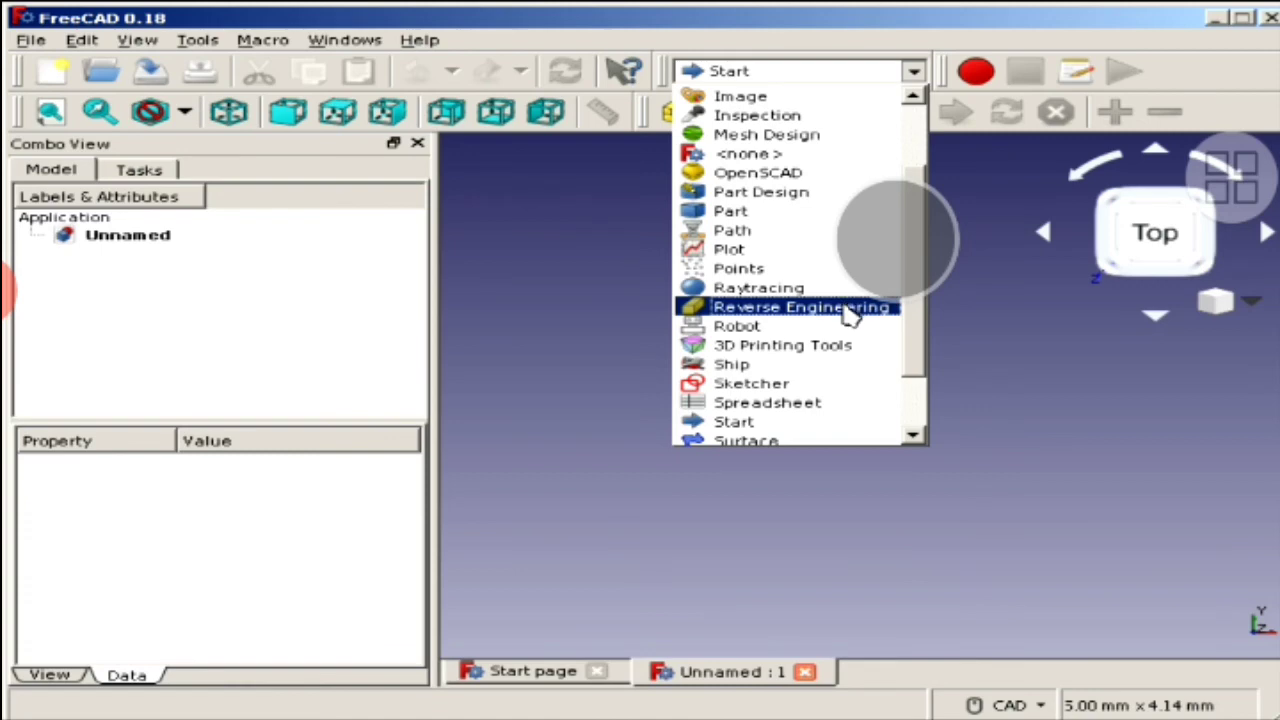
{"action": "left_click", "coordinate": [813, 371]}
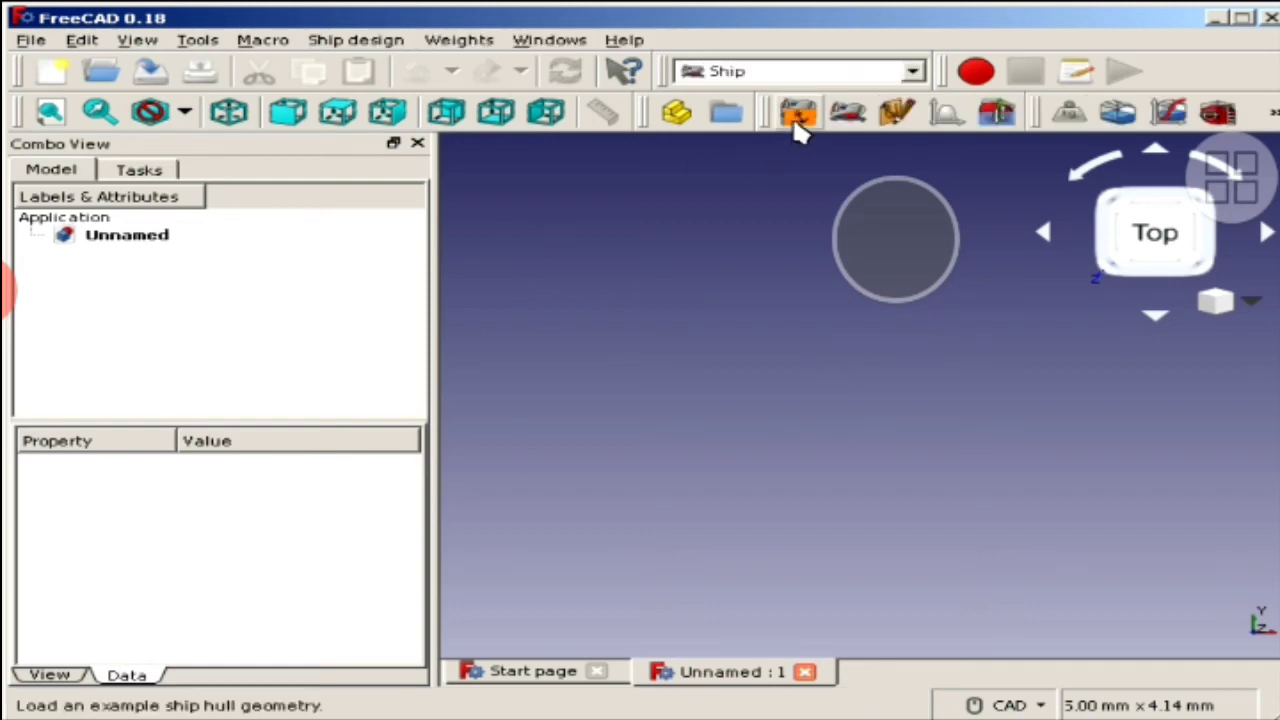
{"action": "left_click", "coordinate": [798, 131]}
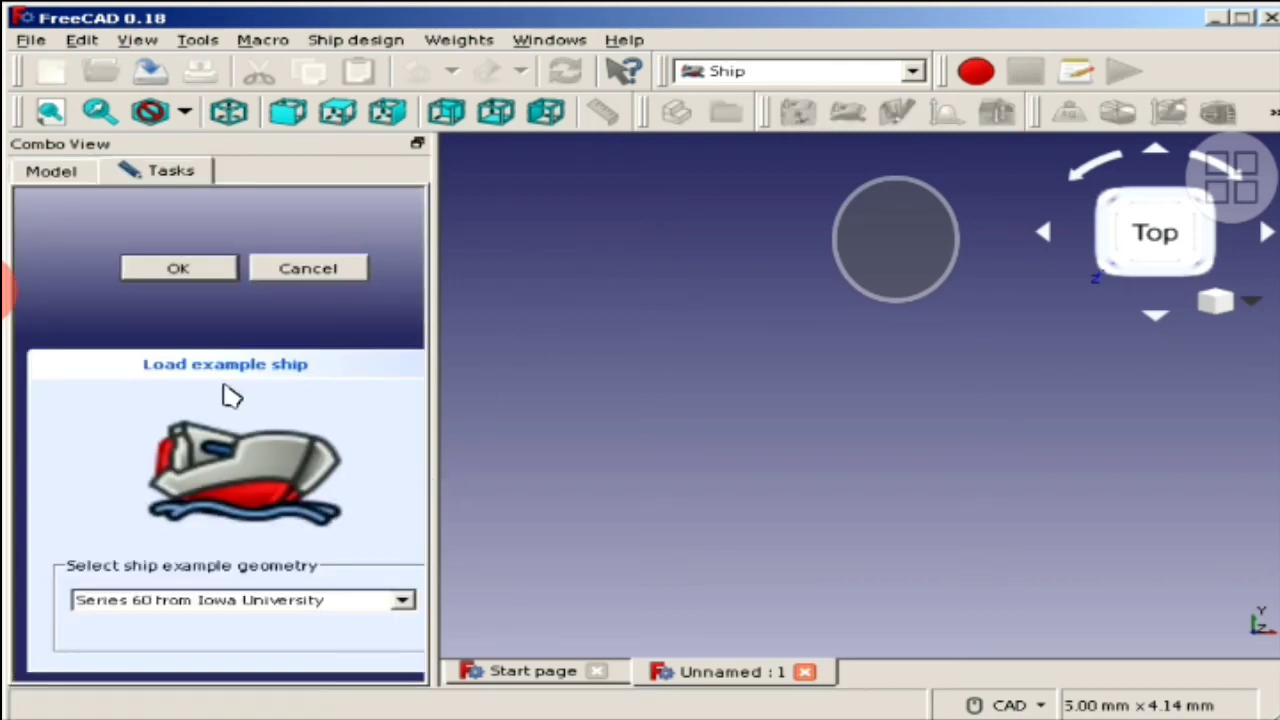
Load the Series 60 from Iowa University example as the s60 document.
{"action": "left_click", "coordinate": [203, 276]}
{"action": "key", "text": "ctrl+n"}
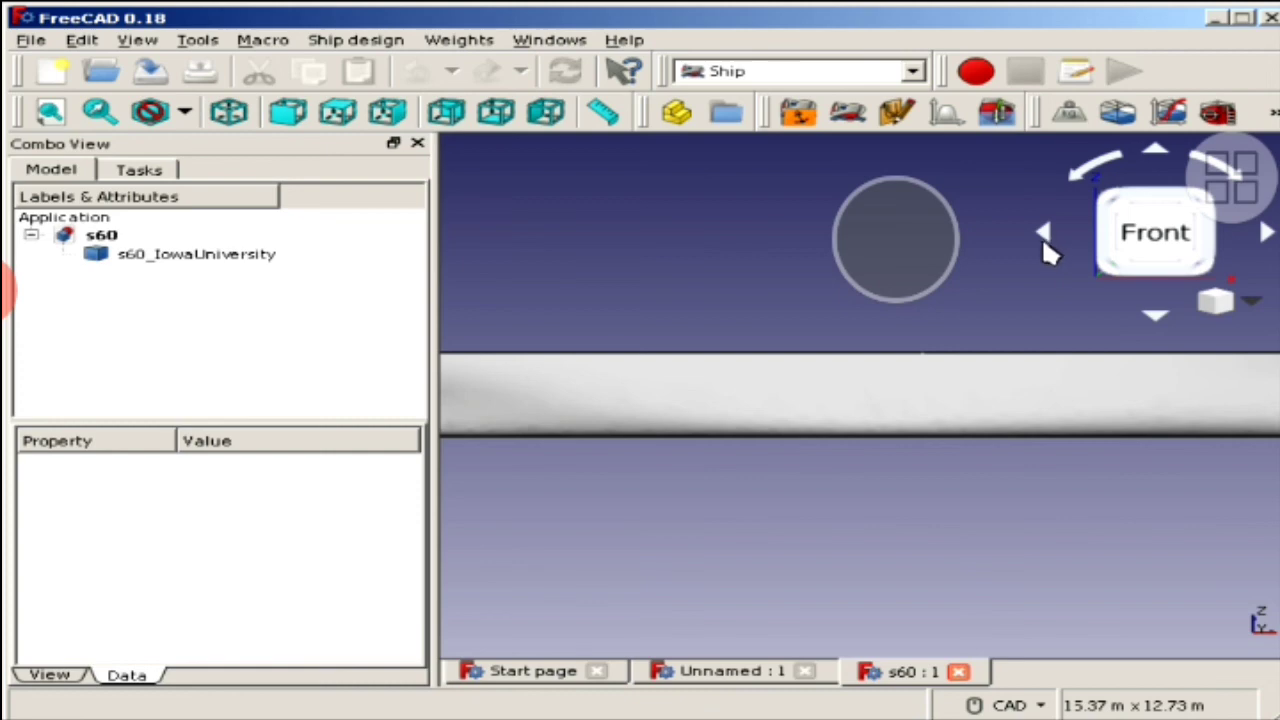
Rotate the hull with the navigation cube, then set perspective projection and an isometric view.
{"action": "left_click", "coordinate": [1268, 234]}
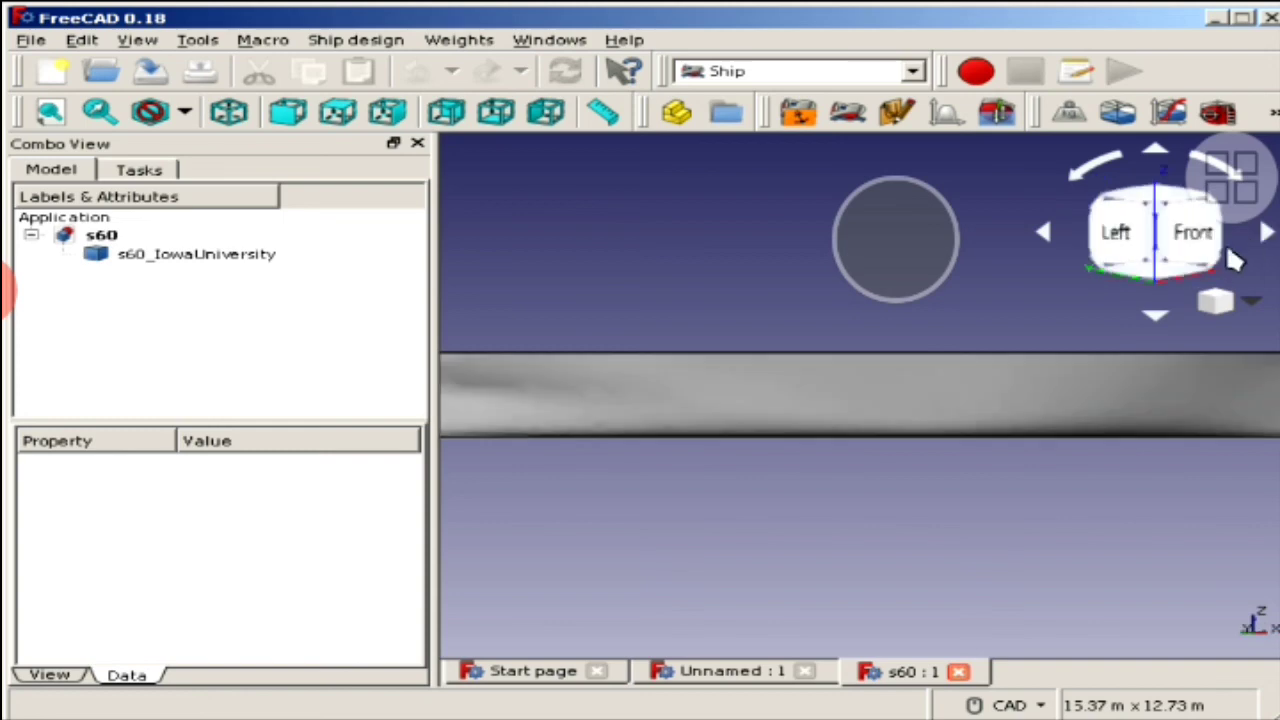
{"action": "left_click", "coordinate": [1158, 316]}
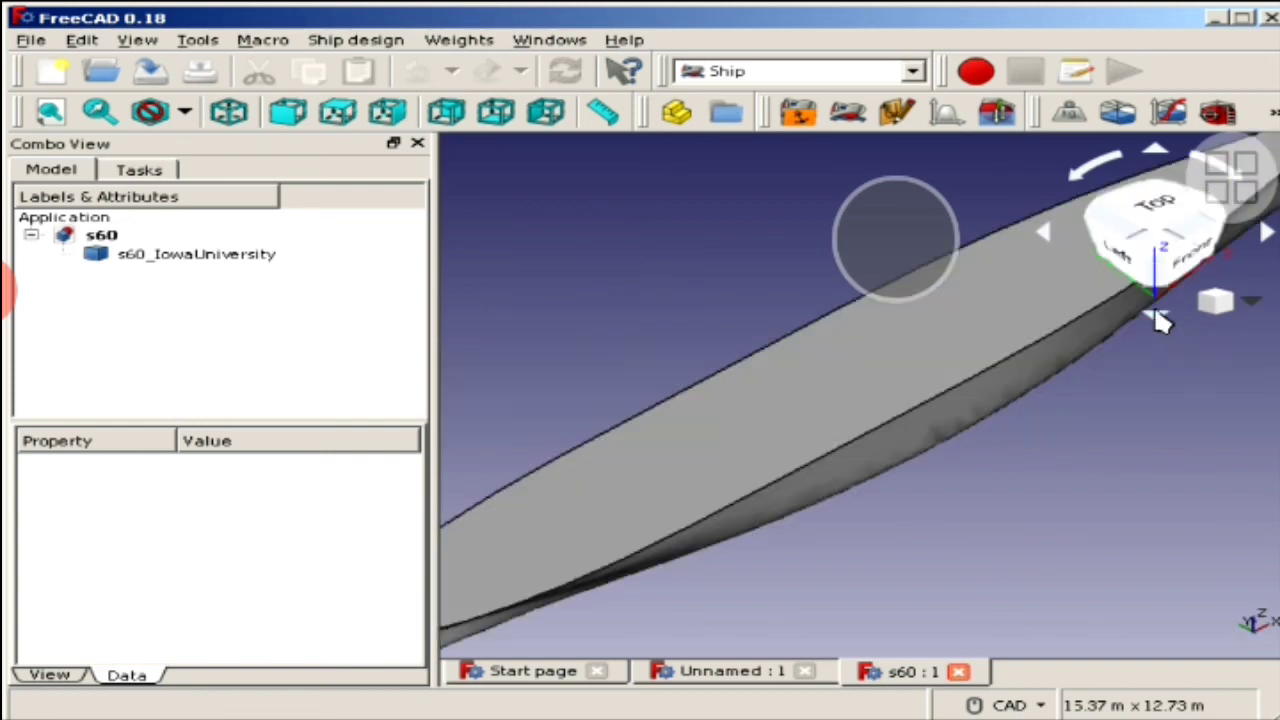
{"action": "left_click", "coordinate": [1252, 304]}
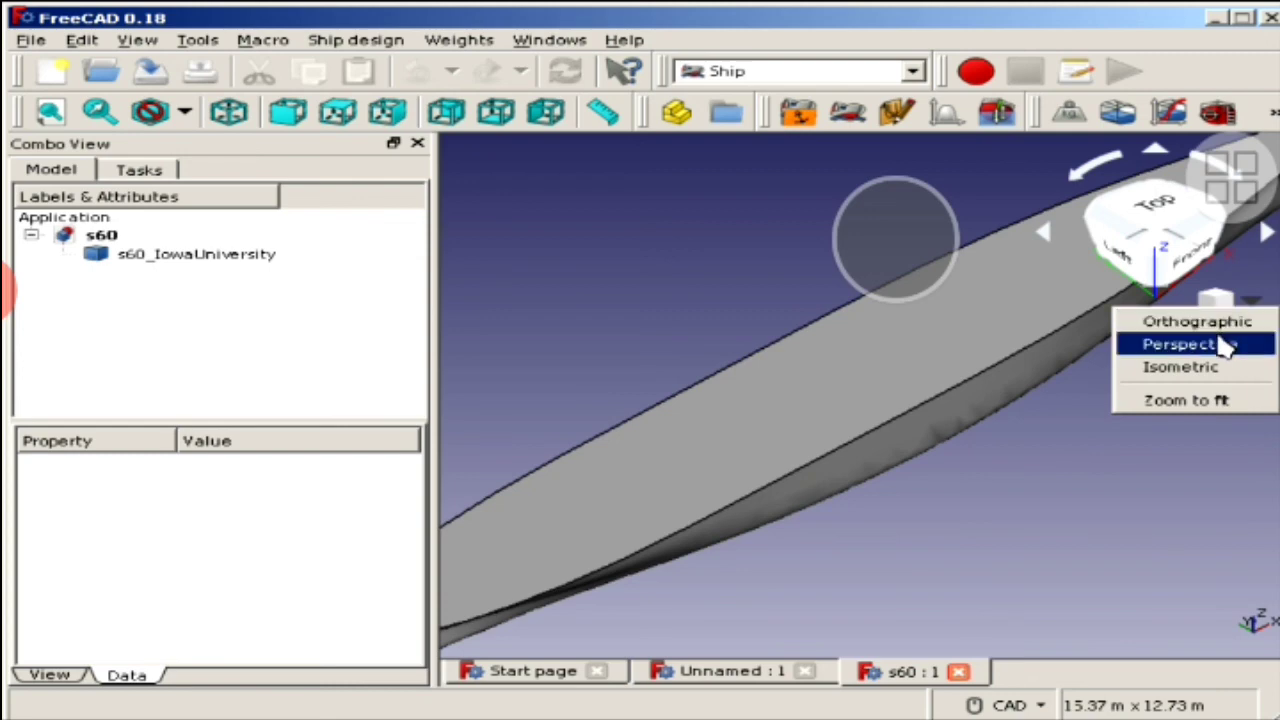
{"action": "left_click", "coordinate": [1225, 345]}
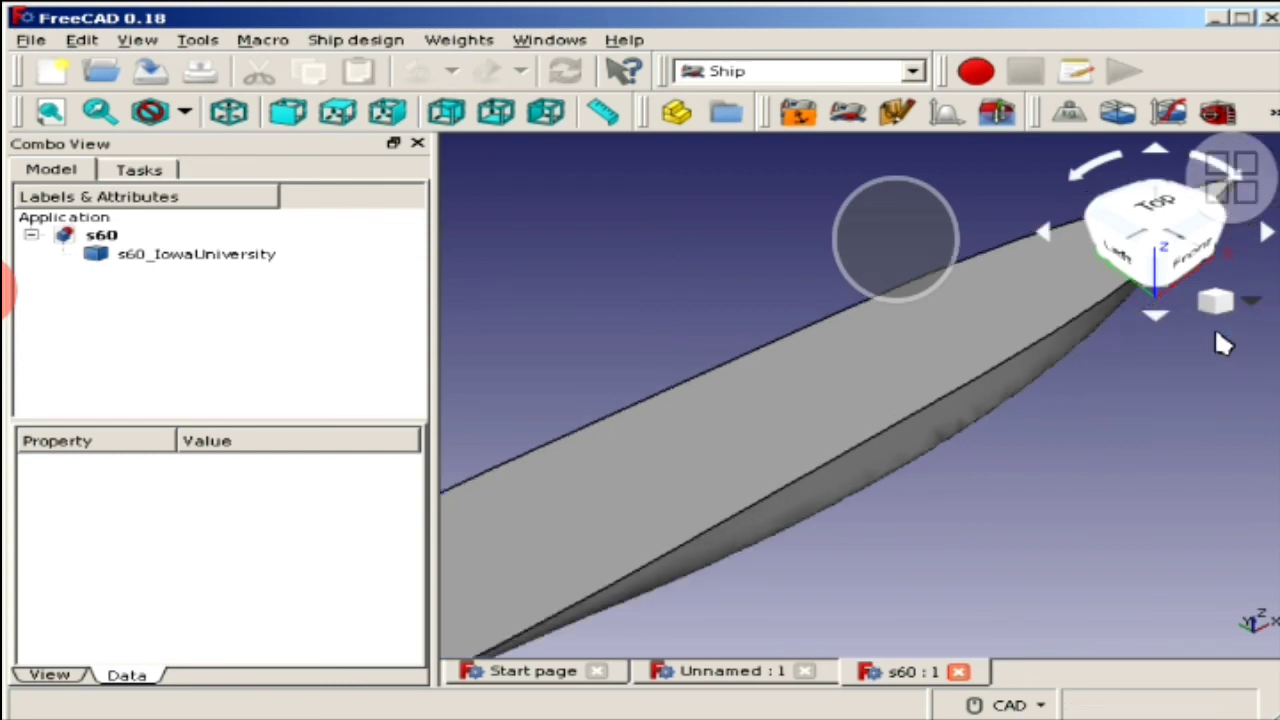
{"action": "left_click", "coordinate": [1252, 306]}
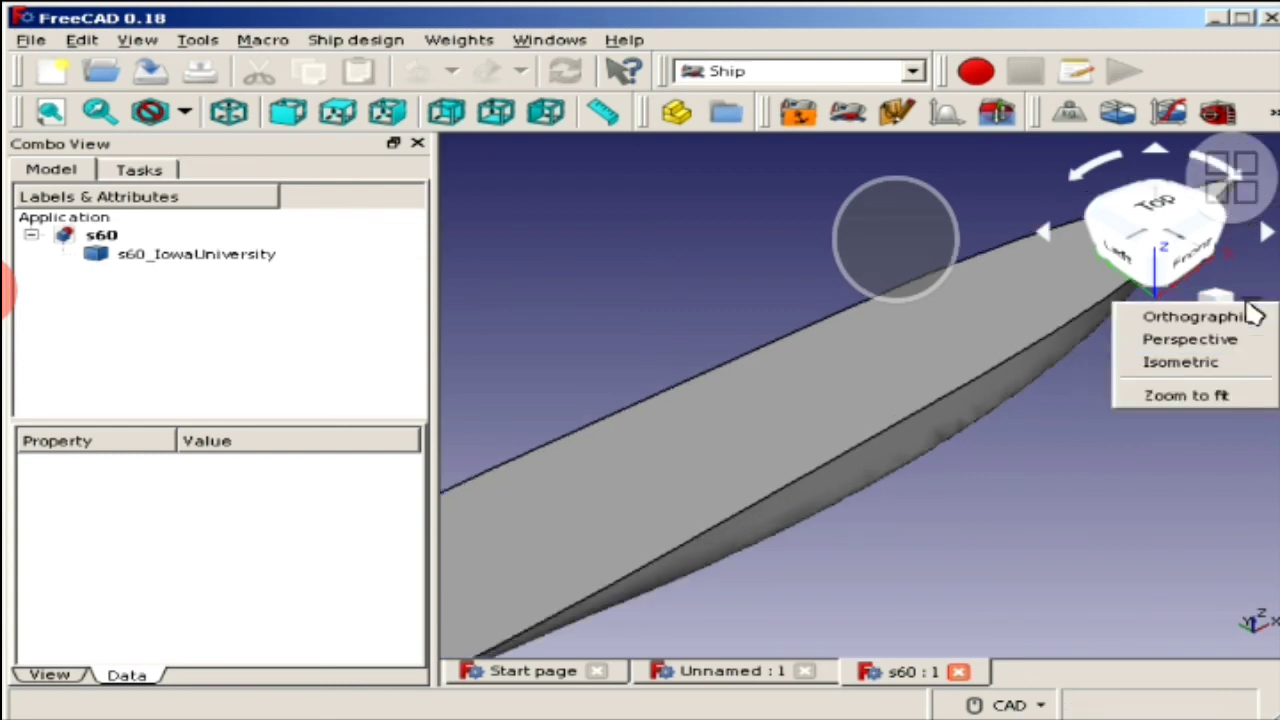
{"action": "left_click", "coordinate": [1228, 366]}
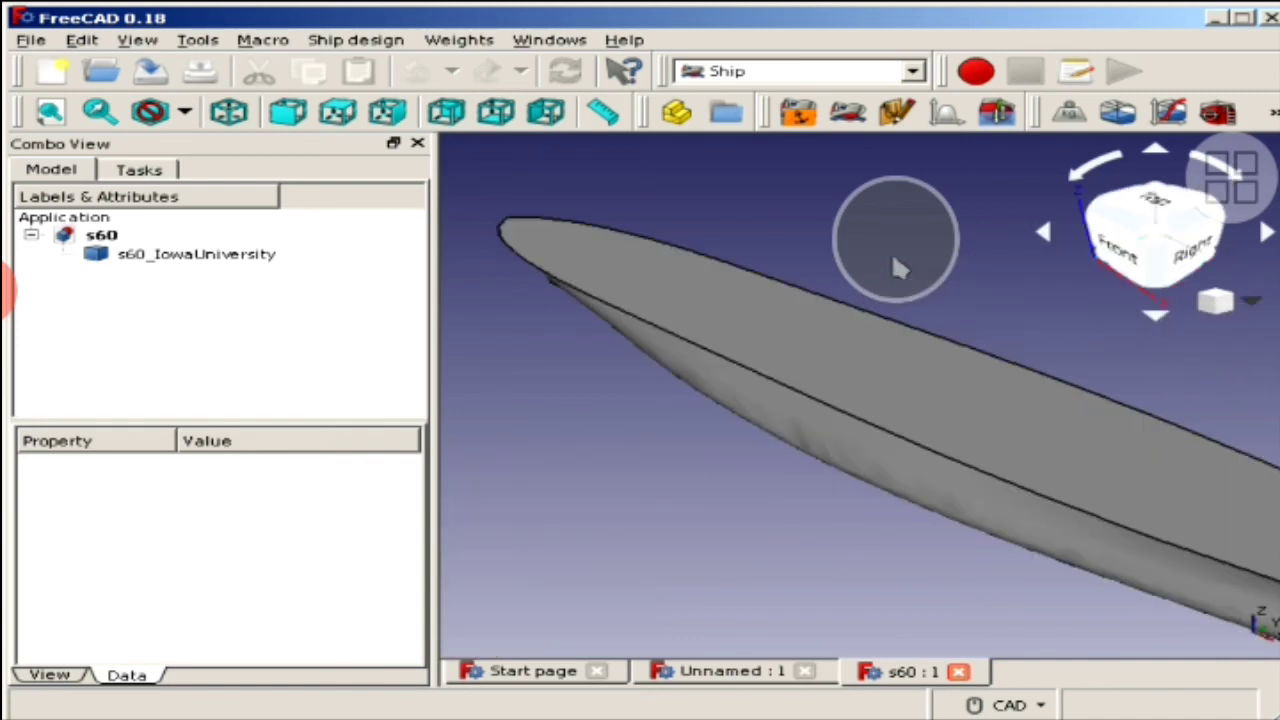
Cycle the hull through Front, Top, Right and Left views, ending on Left.
{"action": "left_click", "coordinate": [290, 113]}
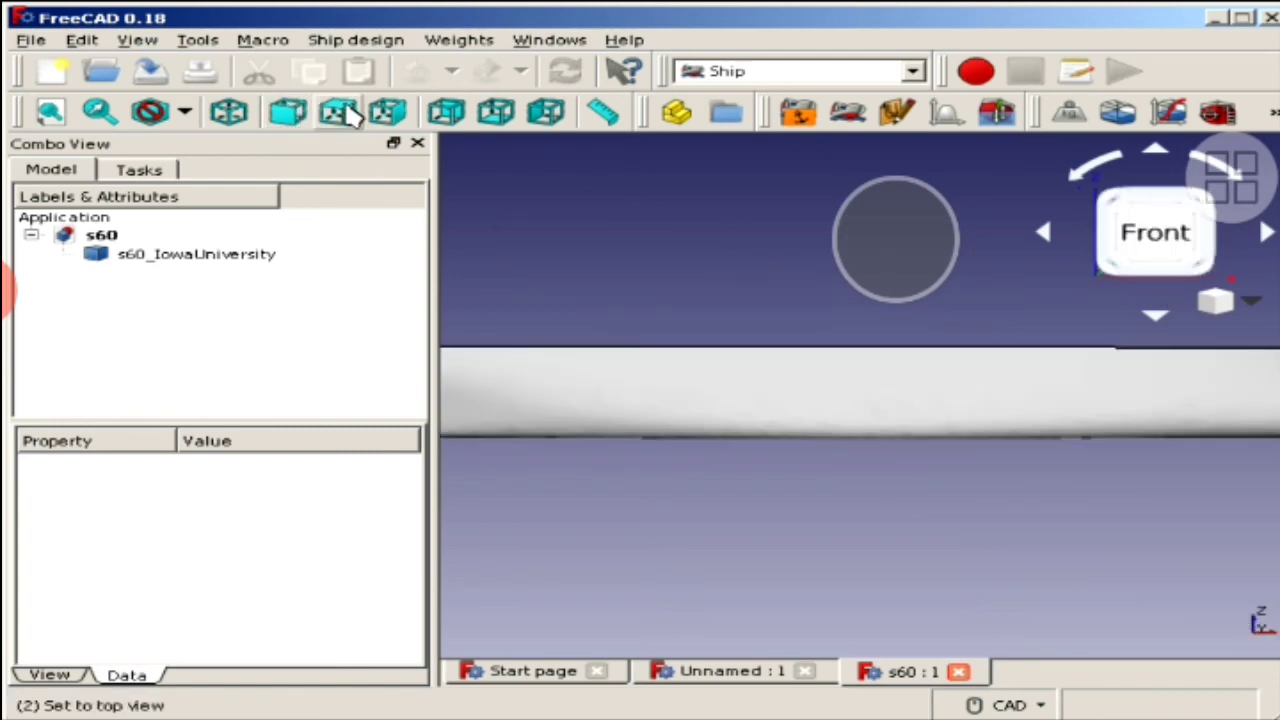
{"action": "left_click", "coordinate": [341, 113]}
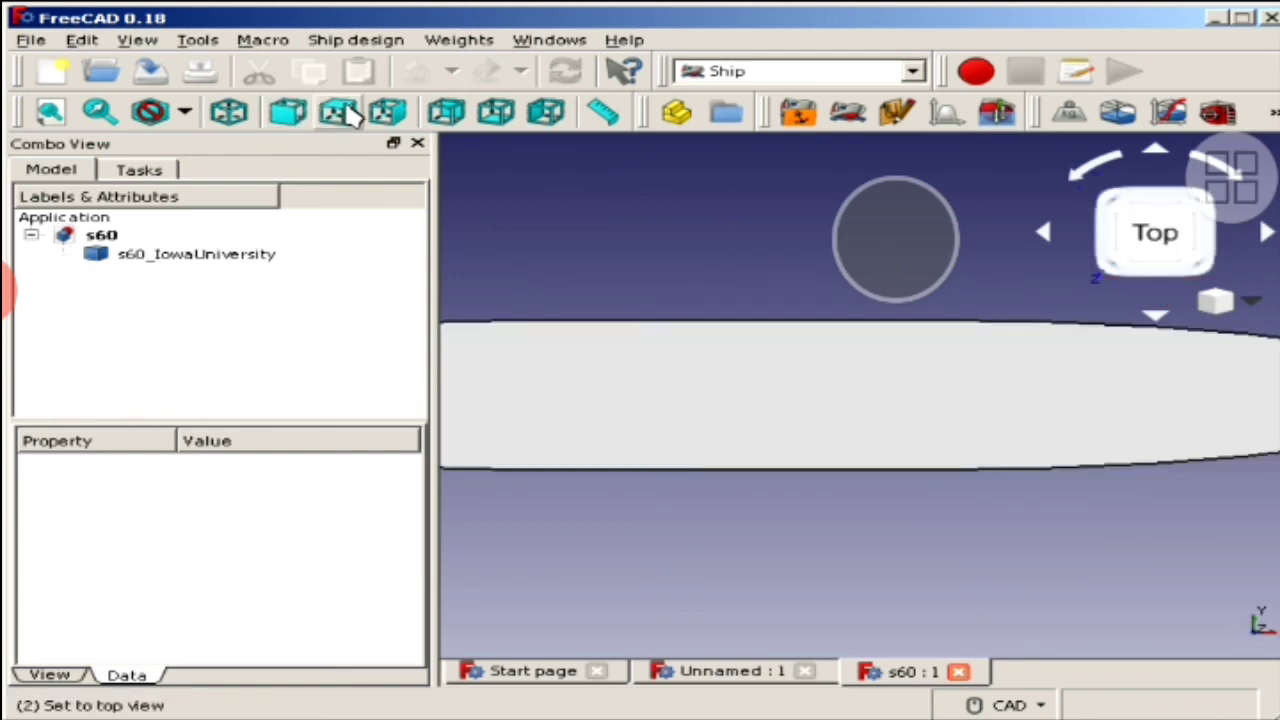
{"action": "left_click", "coordinate": [405, 128]}
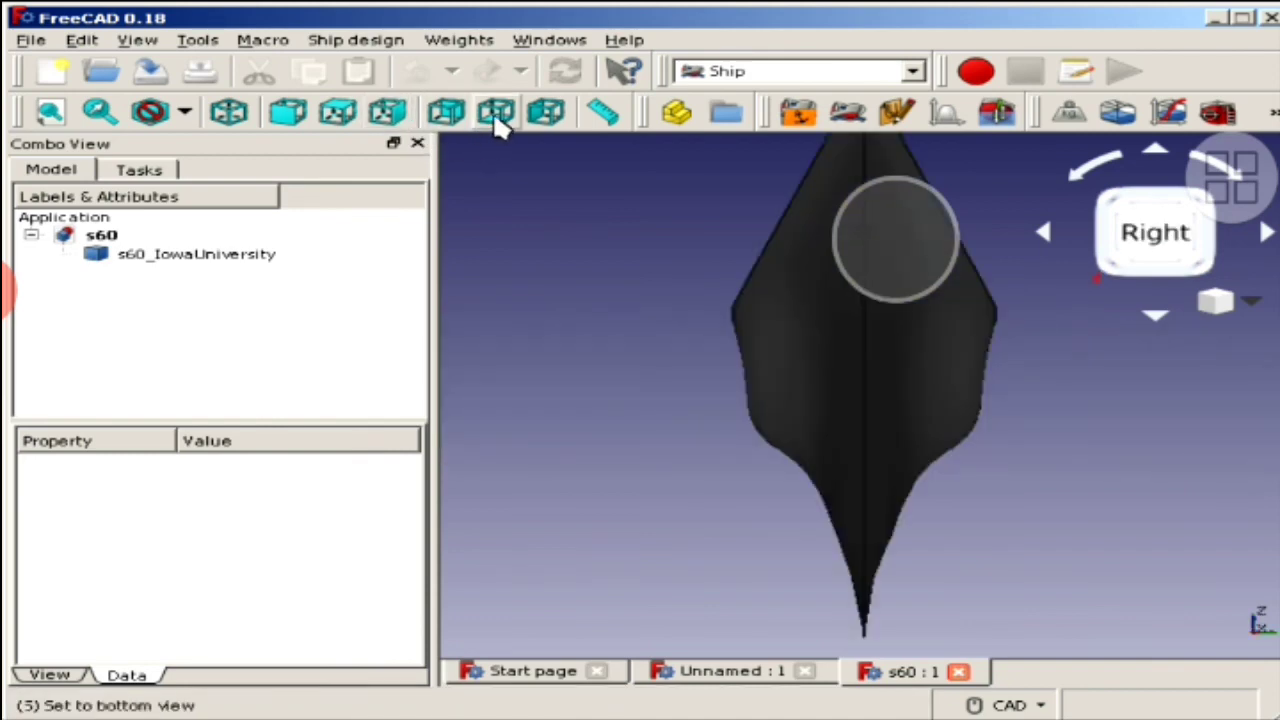
{"action": "left_click", "coordinate": [548, 114]}
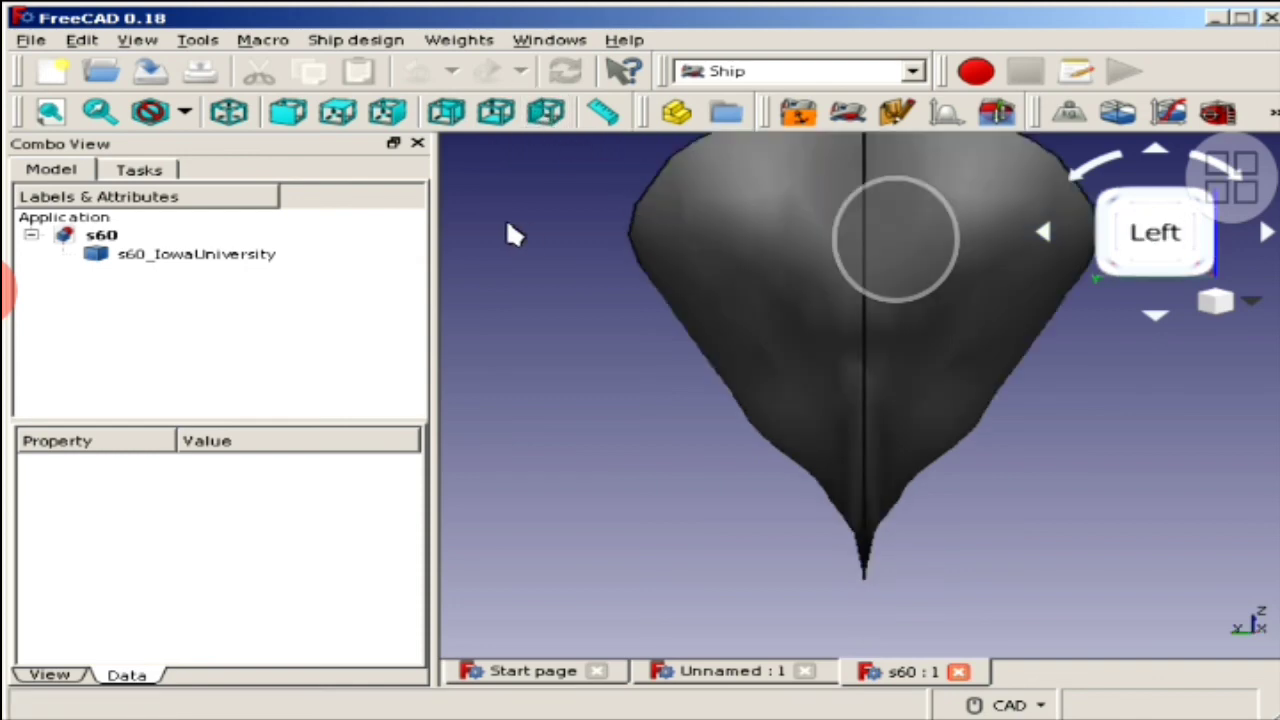
Start Save As for s60, keep FreeCAD Document as file type, cancel, then reopen the File menu.
{"action": "left_click", "coordinate": [32, 40]}
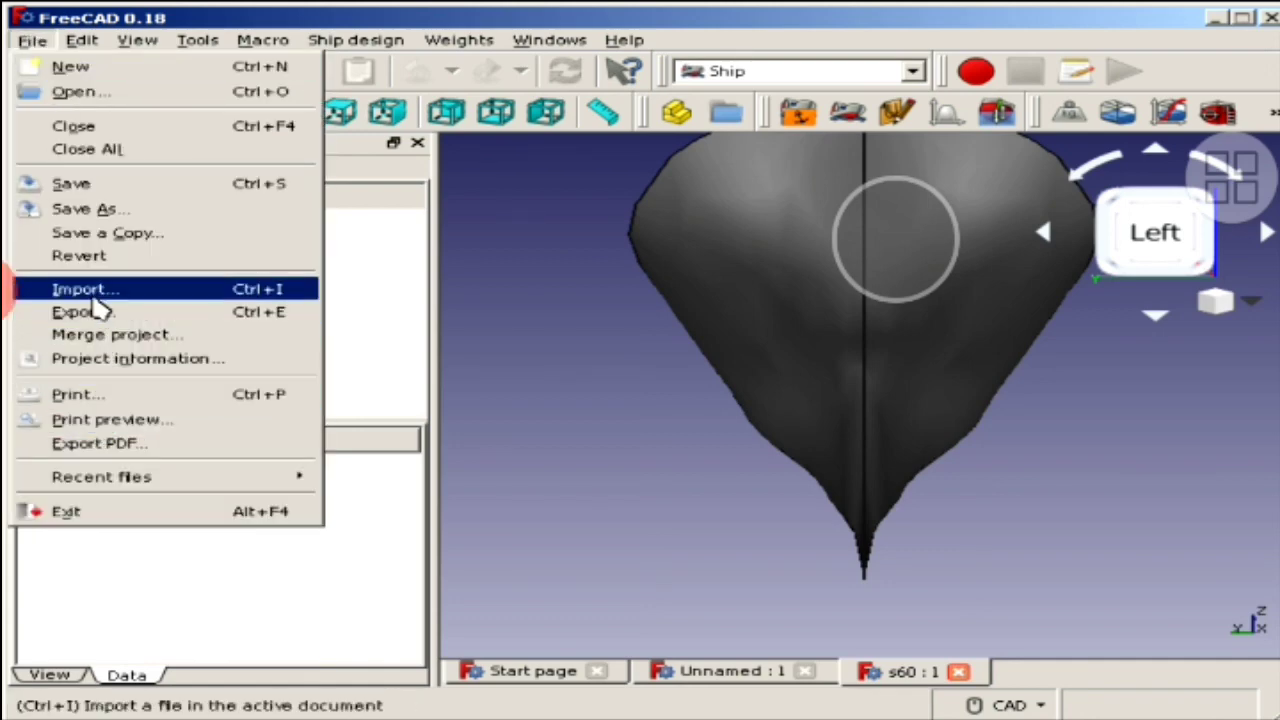
{"action": "left_click", "coordinate": [97, 212]}
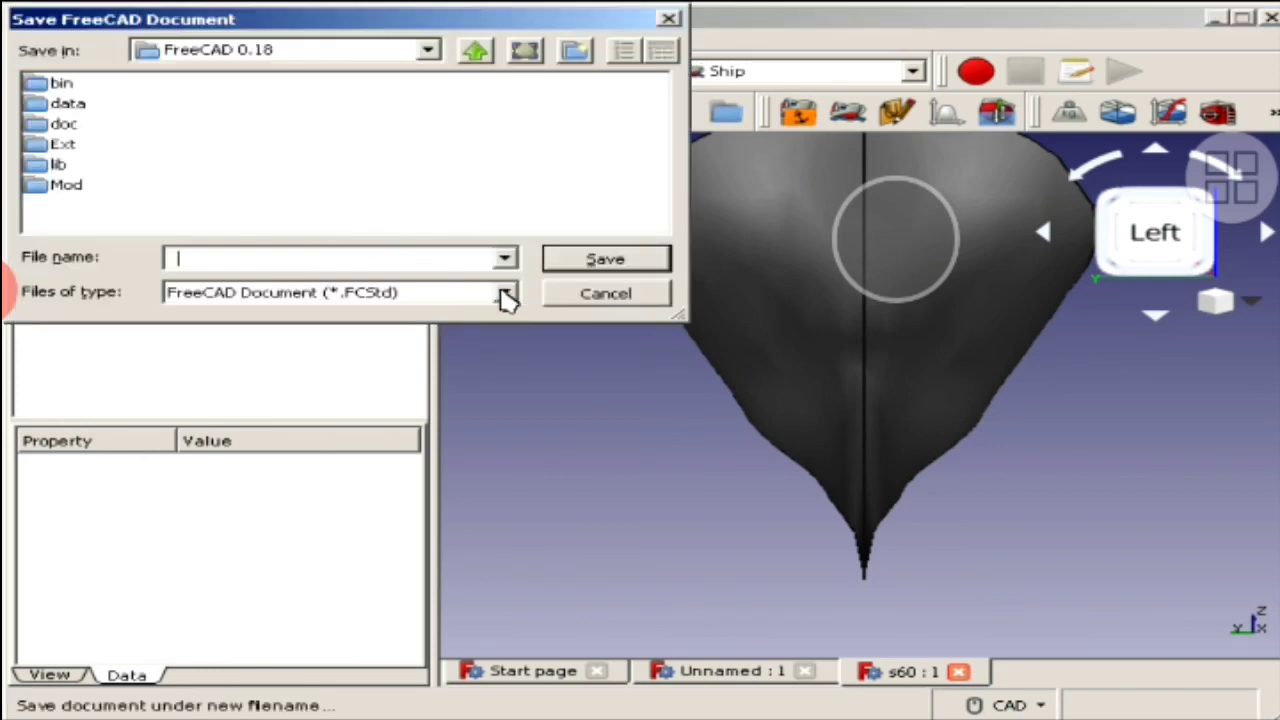
{"action": "left_click", "coordinate": [507, 295]}
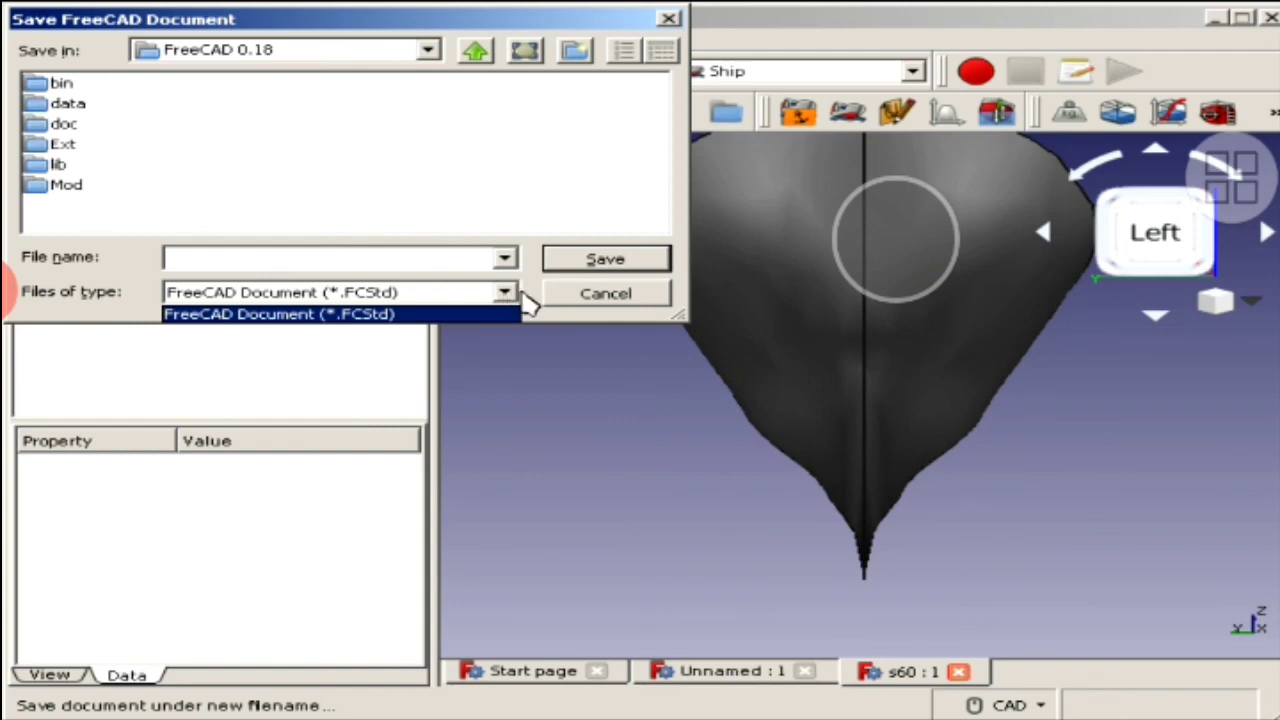
{"action": "left_click", "coordinate": [584, 302]}
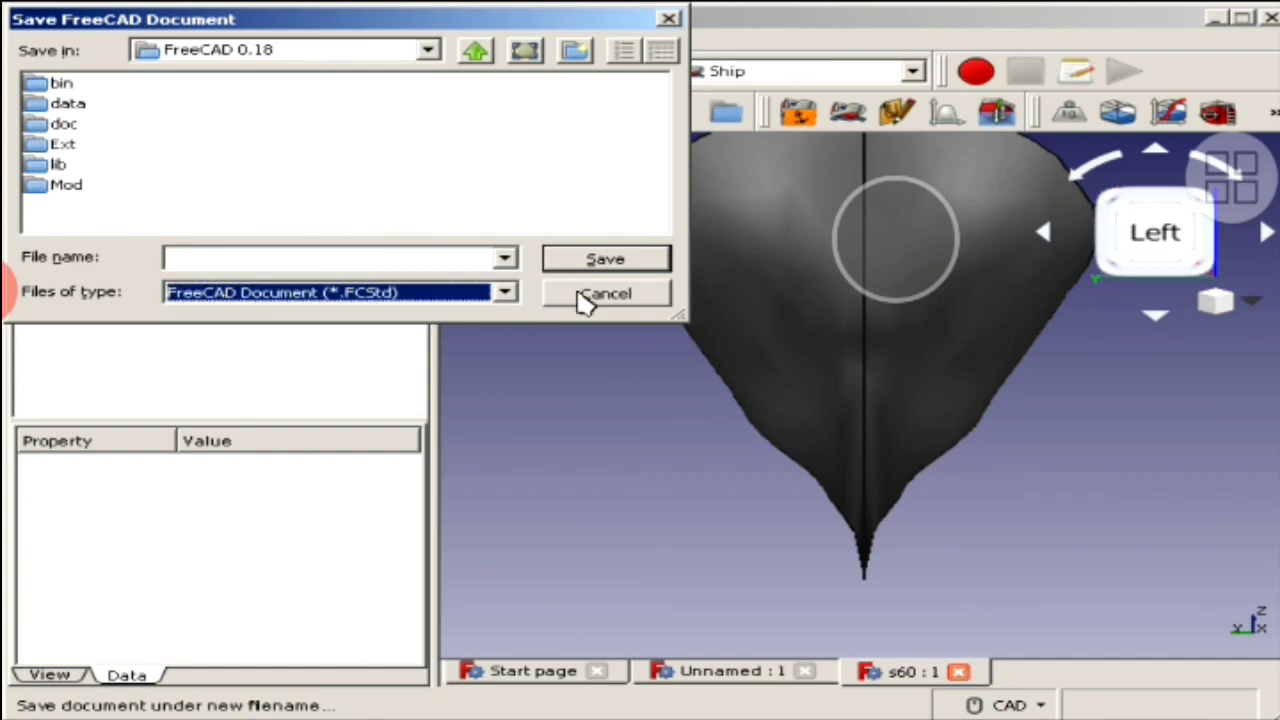
{"action": "left_click", "coordinate": [607, 297]}
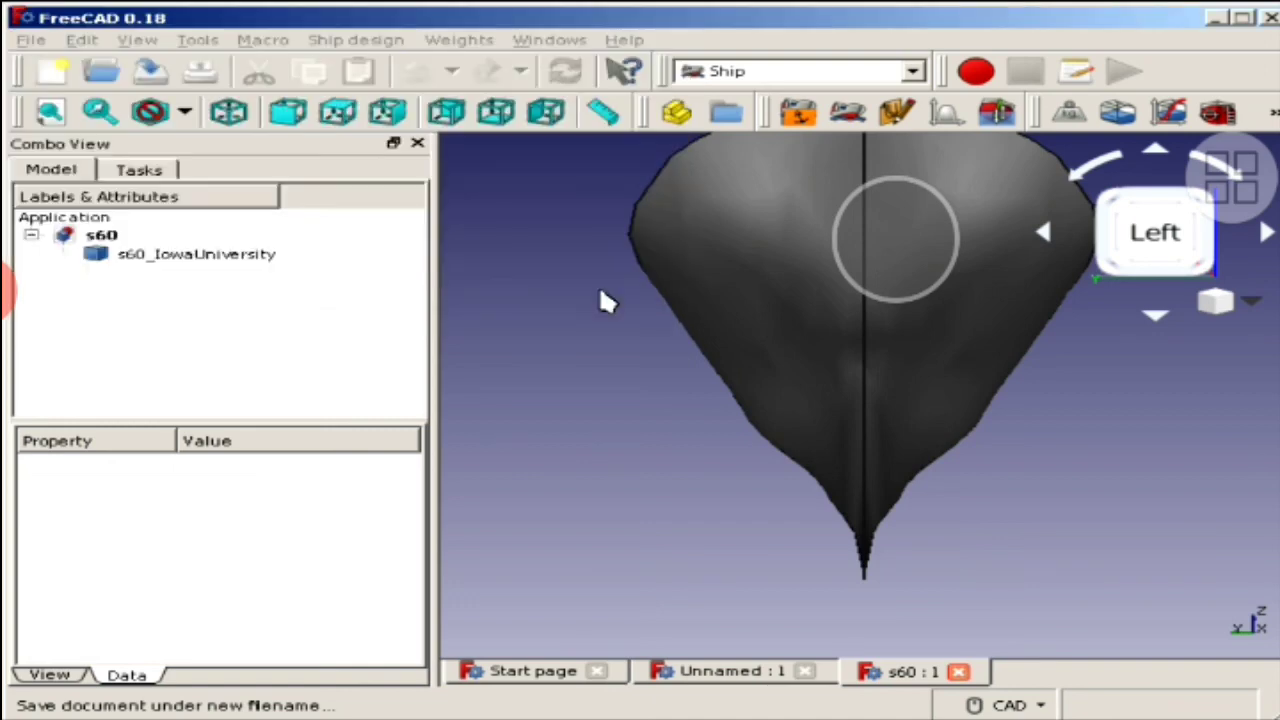
{"action": "left_click", "coordinate": [31, 42]}
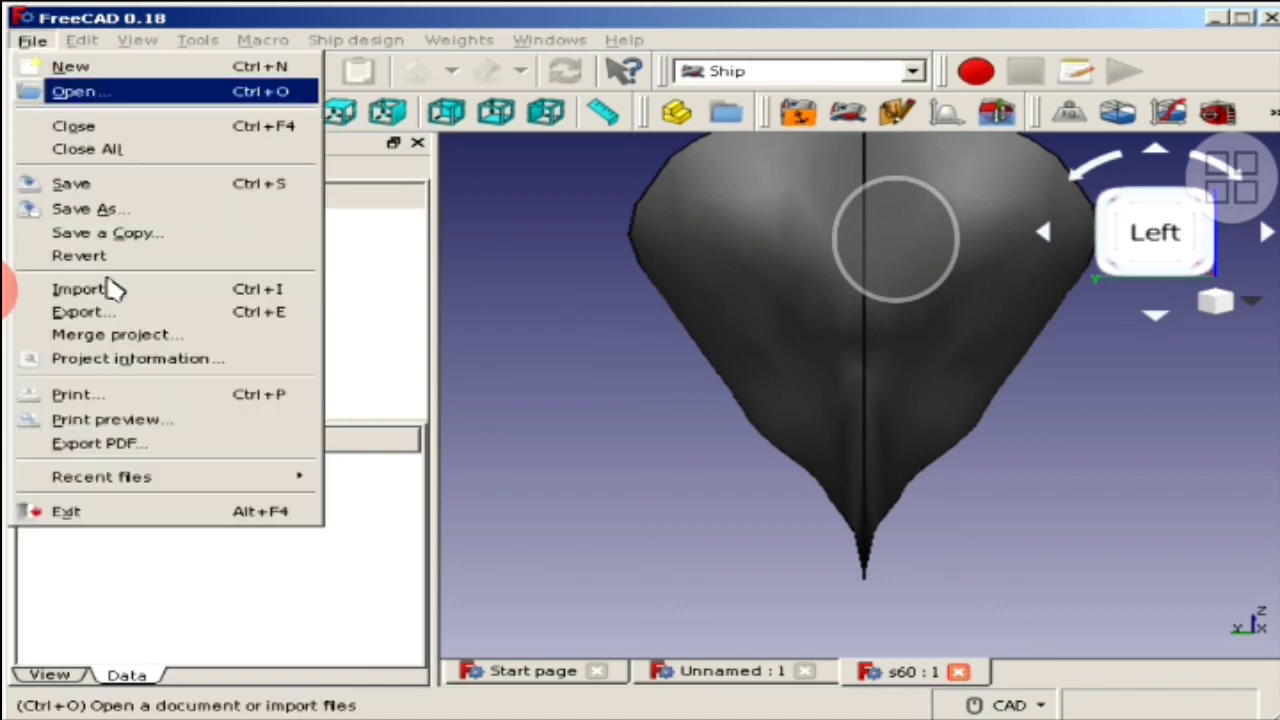